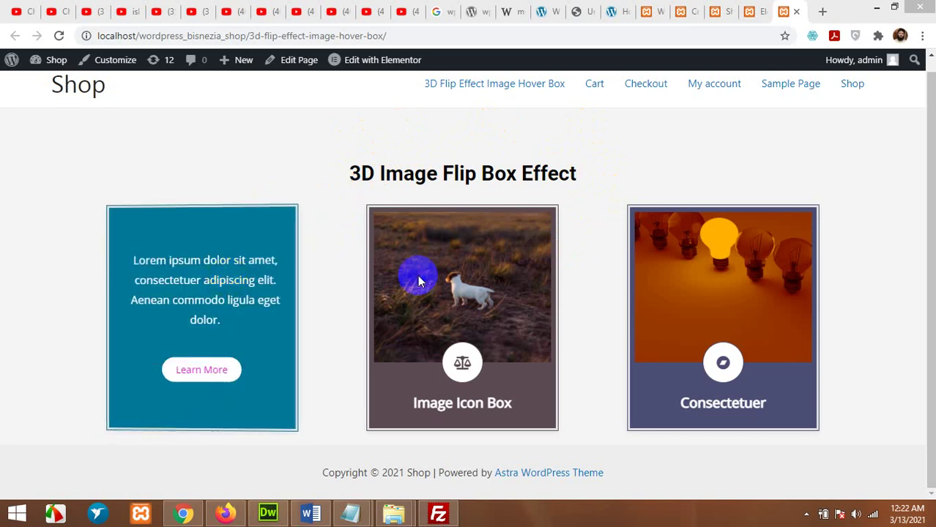
Preview the flip effect of the image boxes on the published 3D Flip Effect Image Hover Box page
mouse_move(454, 252)
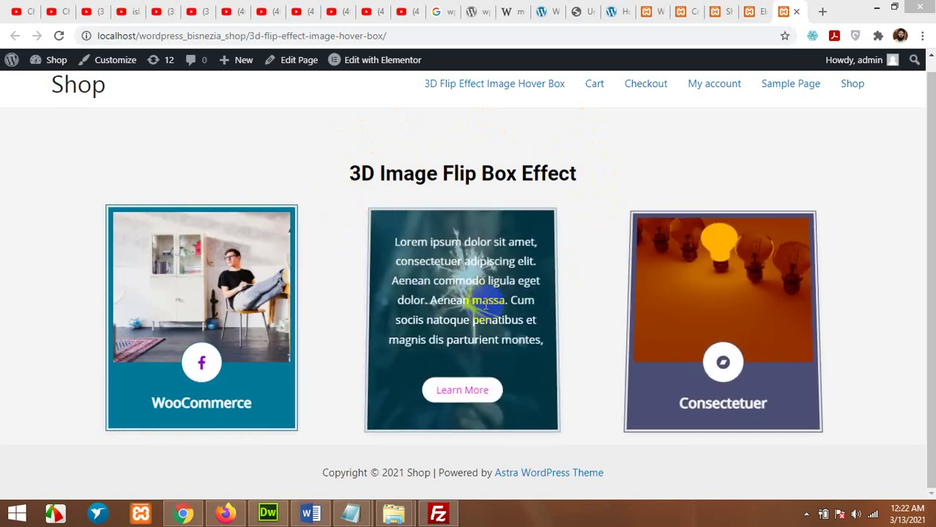
mouse_move(233, 297)
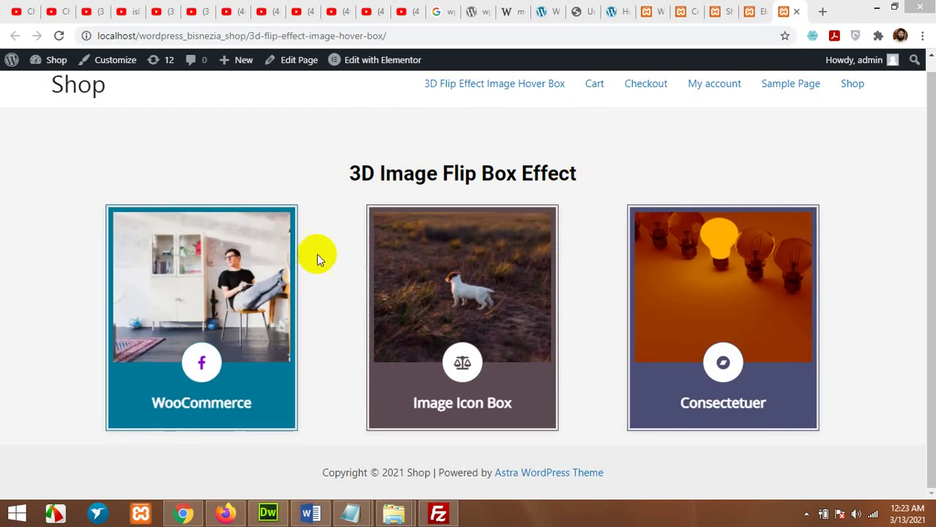
mouse_move(200, 283)
Switch to the WordPress admin and search the plugin directory for "flip box effect"
left_click(647, 13)
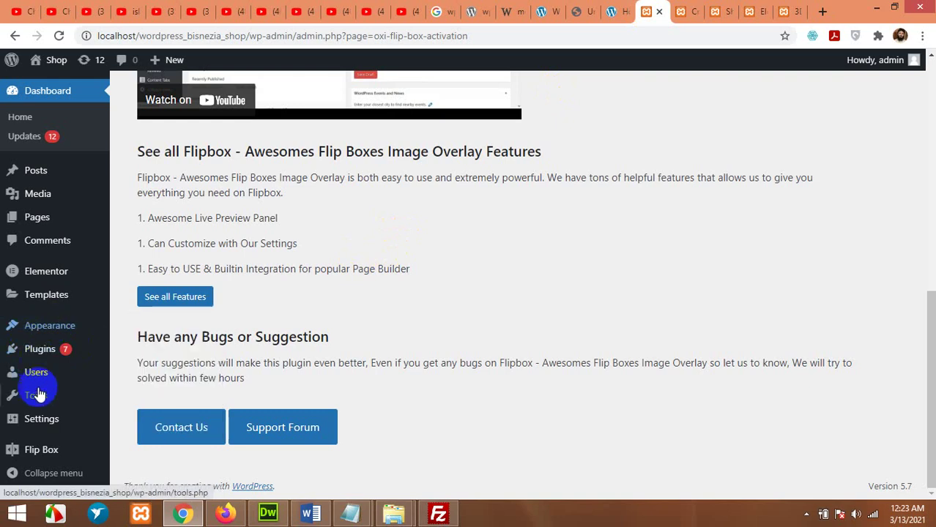
mouse_move(37, 361)
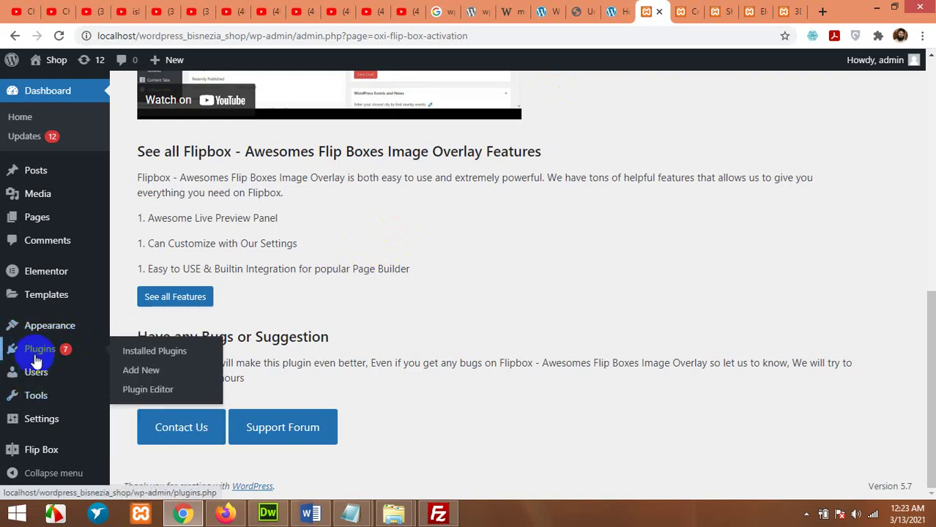
left_click(179, 369)
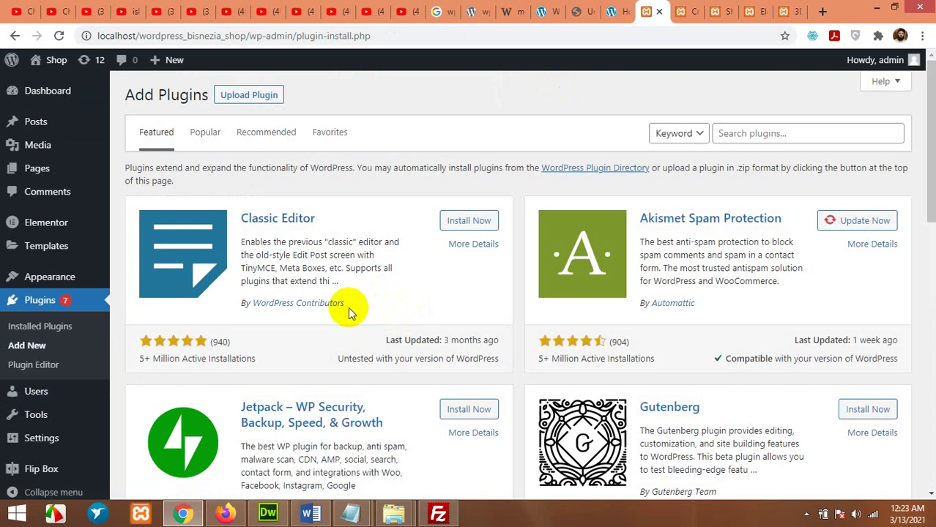
left_click(820, 138)
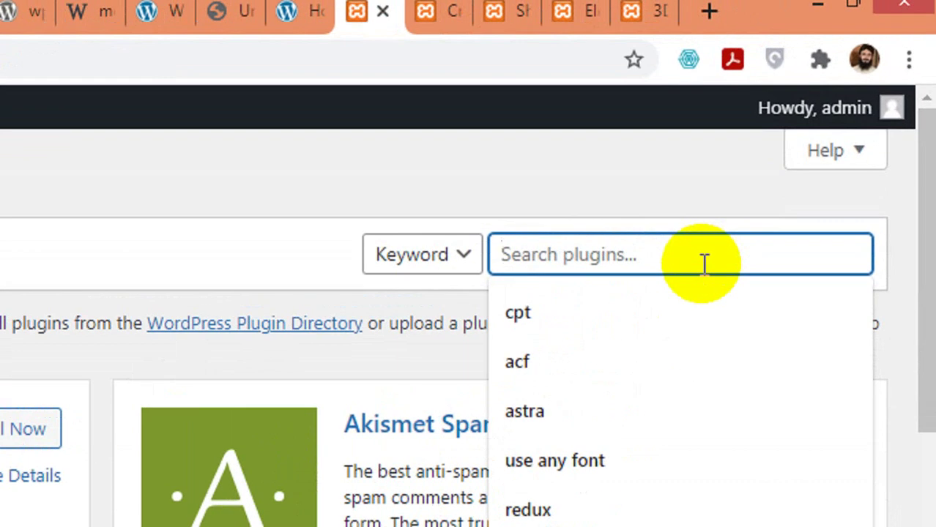
type("fil")
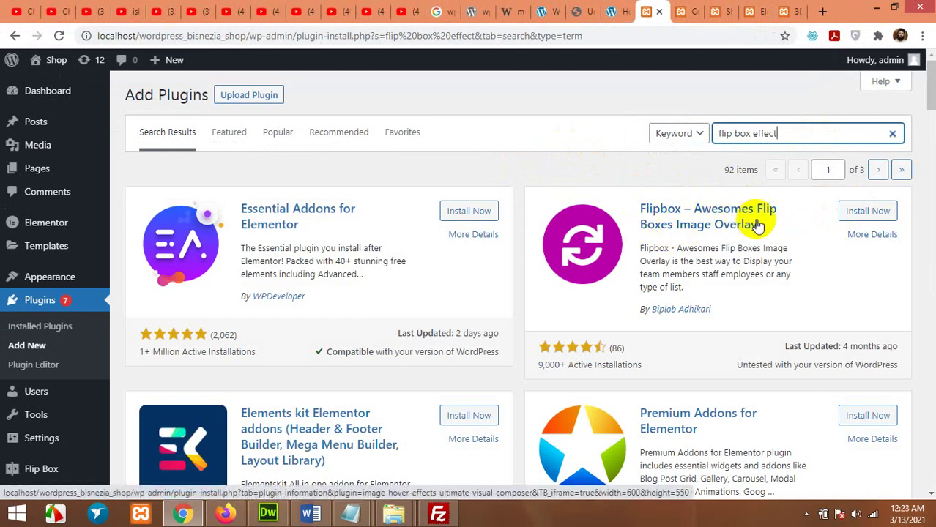
Install and activate the Flipbox – Awesomes Flip Boxes Image Overlay plugin
left_click(860, 216)
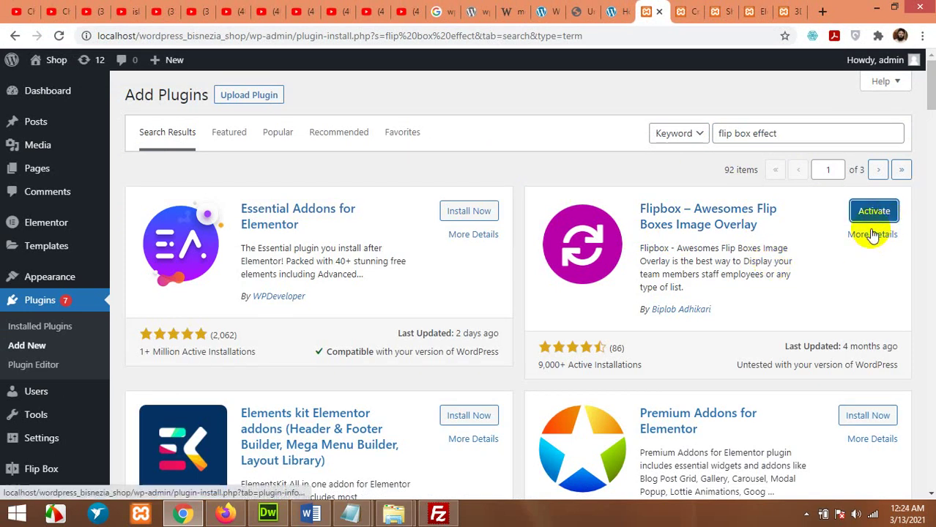
mouse_move(863, 210)
left_mouse_down()
mouse_move(784, 264)
mouse_move(847, 211)
left_mouse_up()
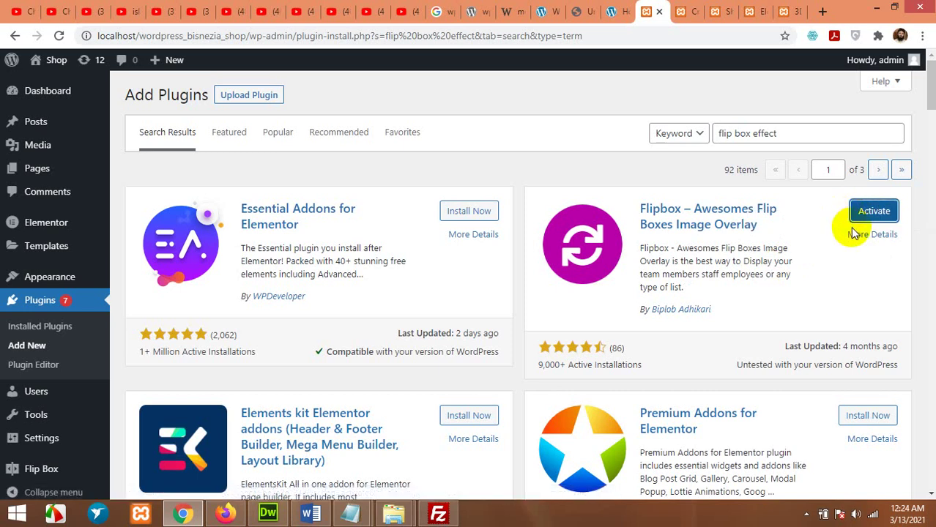
left_click(863, 212)
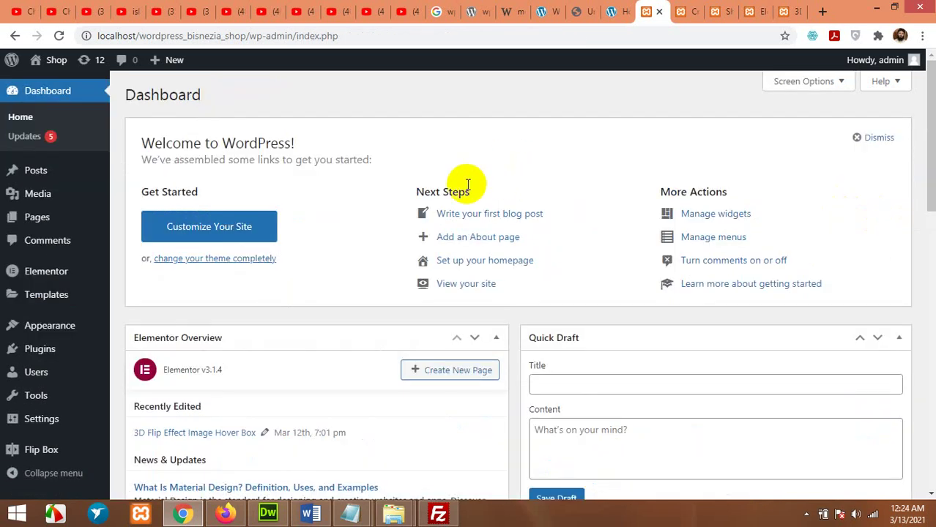
Open the Flip Box plugin's page for creating a new flip box
scroll(22, 351, "down", 2)
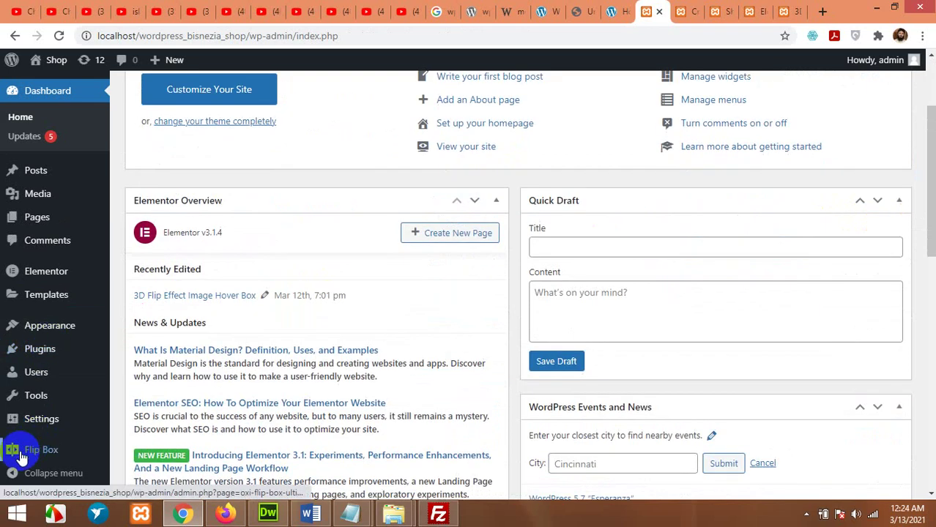
mouse_move(24, 457)
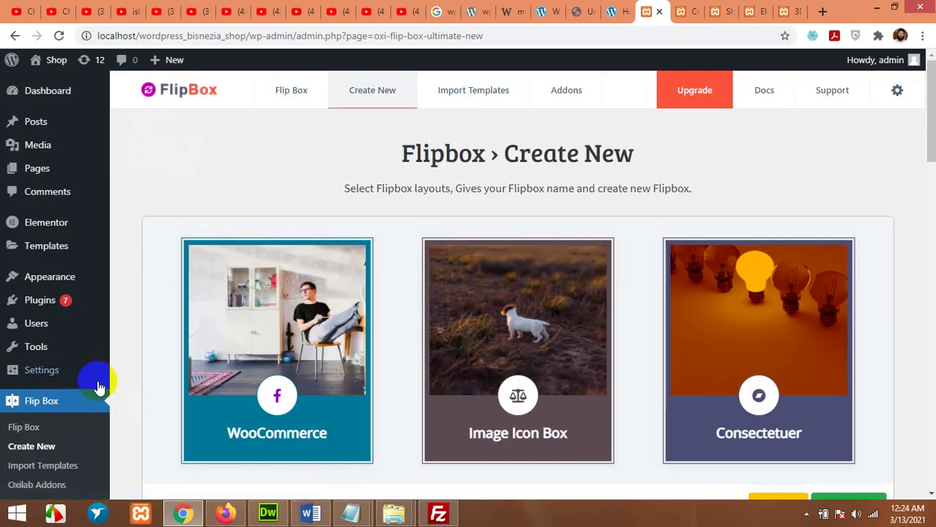
Examine the available flip box layouts from Style 1 to Style 5, including their flip previews
scroll(397, 267, "down", 1)
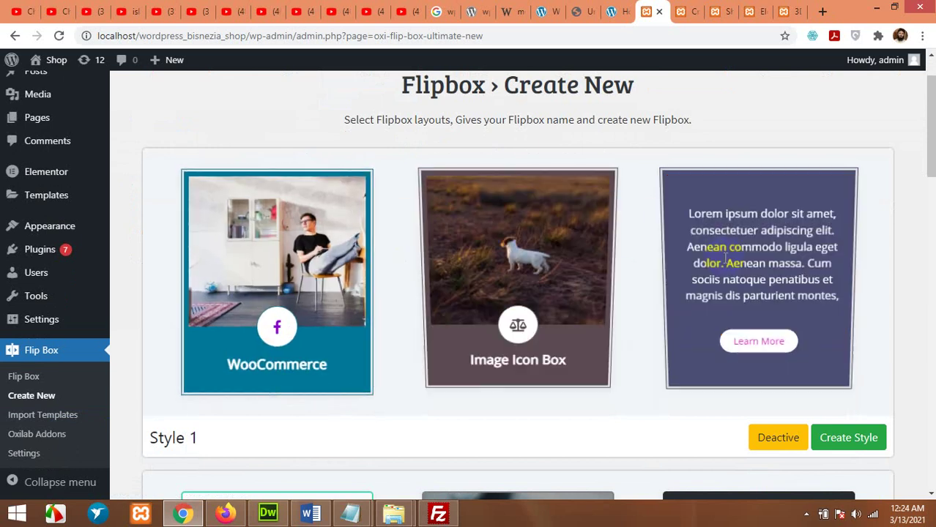
scroll(372, 292, "down", 2)
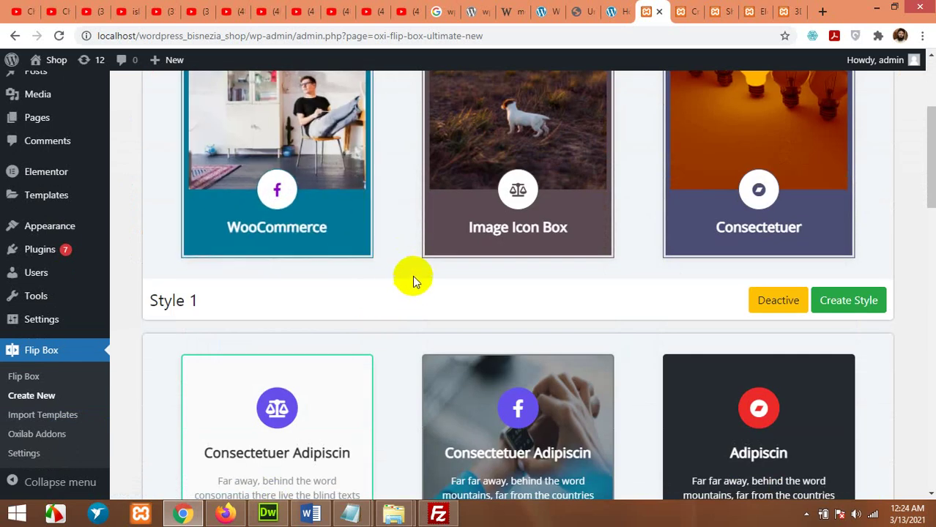
scroll(404, 277, "down", 2)
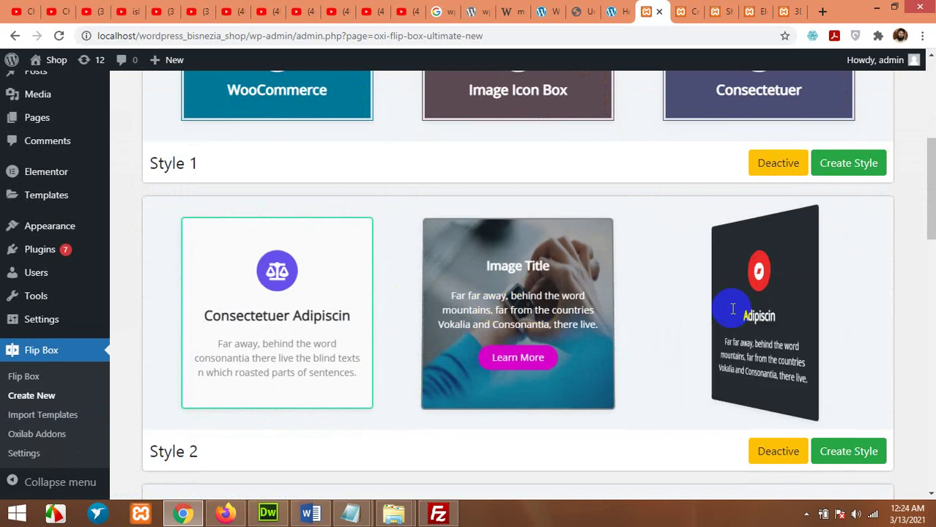
scroll(615, 324, "down", 5)
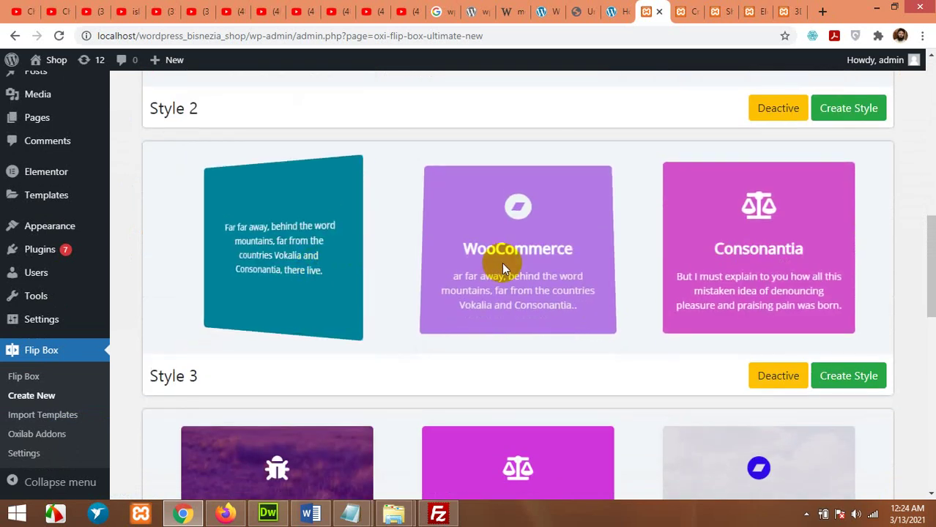
scroll(747, 273, "down", 3)
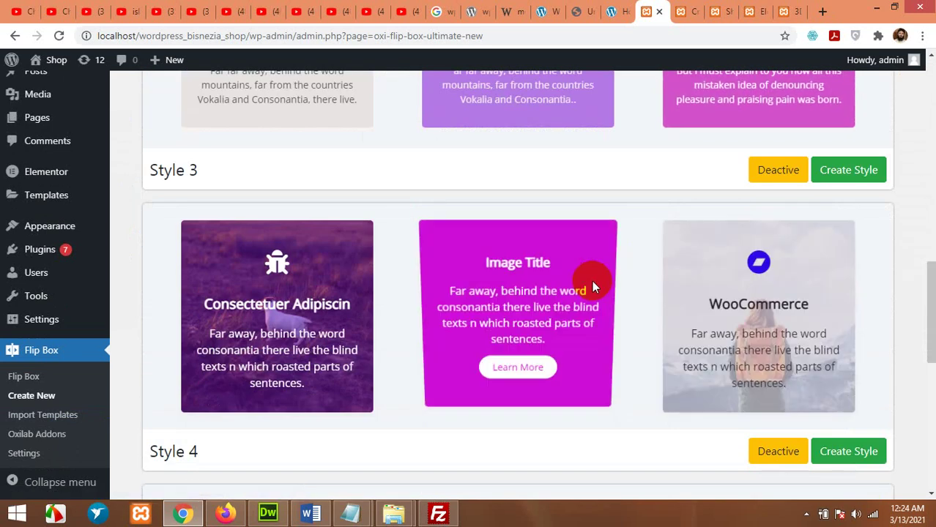
scroll(333, 297, "down", 3)
scroll(408, 232, "down", 2)
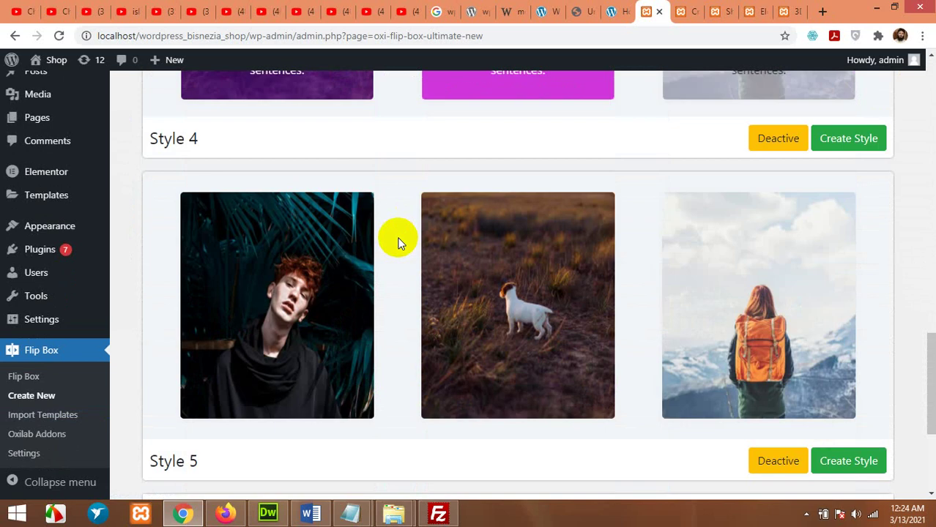
scroll(522, 299, "down", 3)
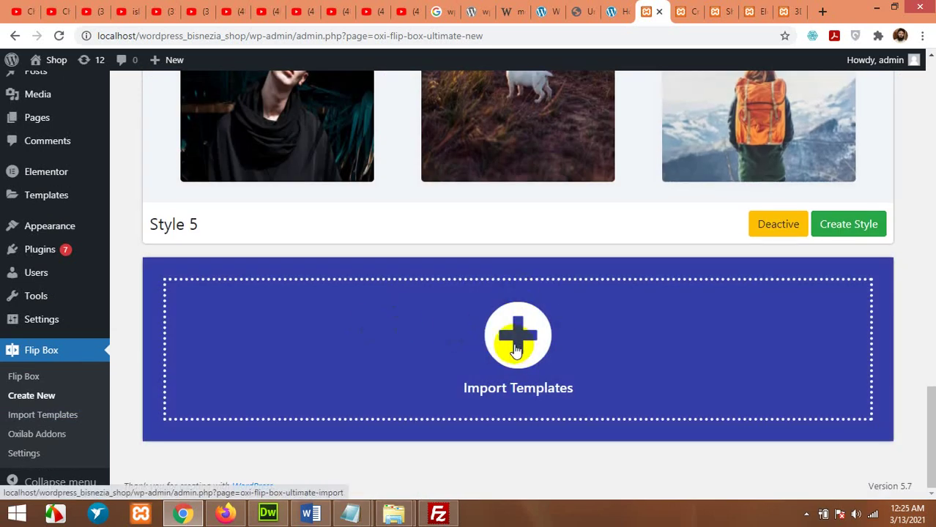
scroll(498, 322, "up", 6)
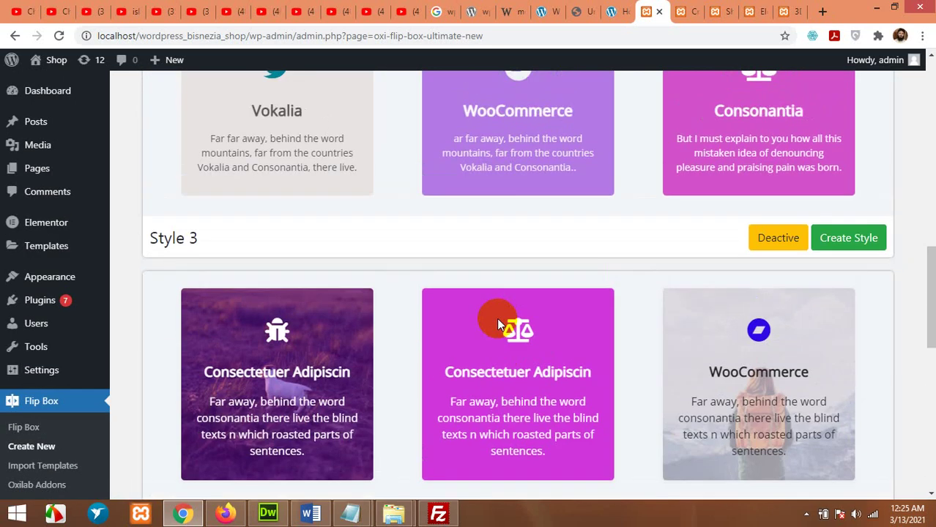
scroll(460, 320, "down", 4)
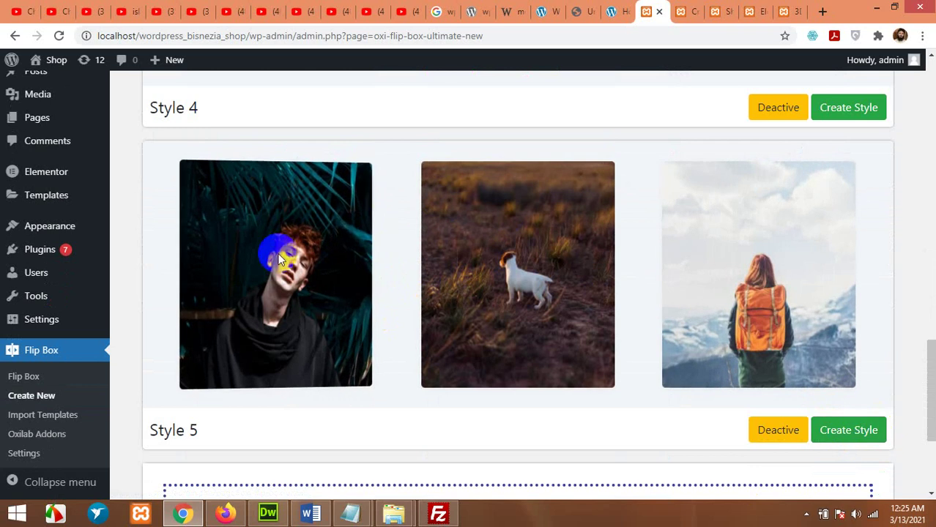
scroll(663, 204, "up", 5)
scroll(626, 216, "down", 6)
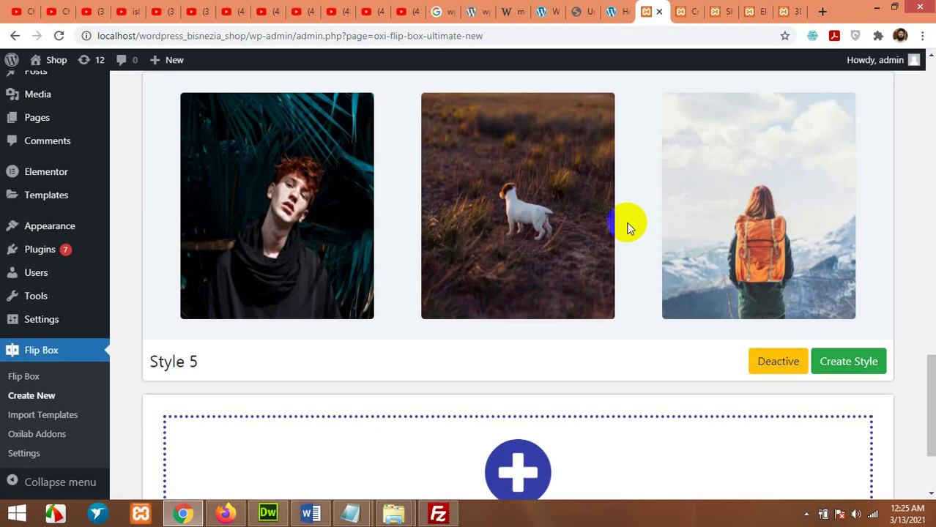
Create a new flip box from Style 5 named "my first box" with the 1st layout
left_click(850, 366)
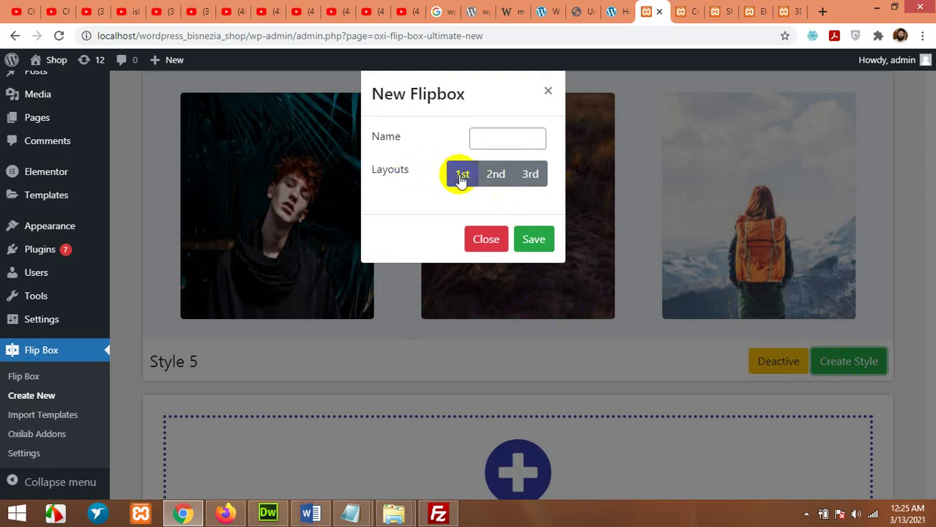
left_click(498, 138)
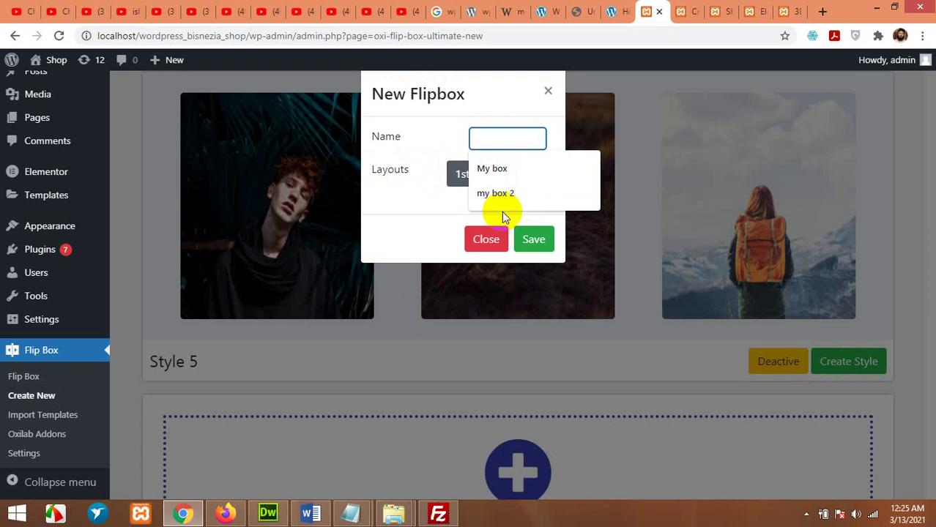
type("my fir")
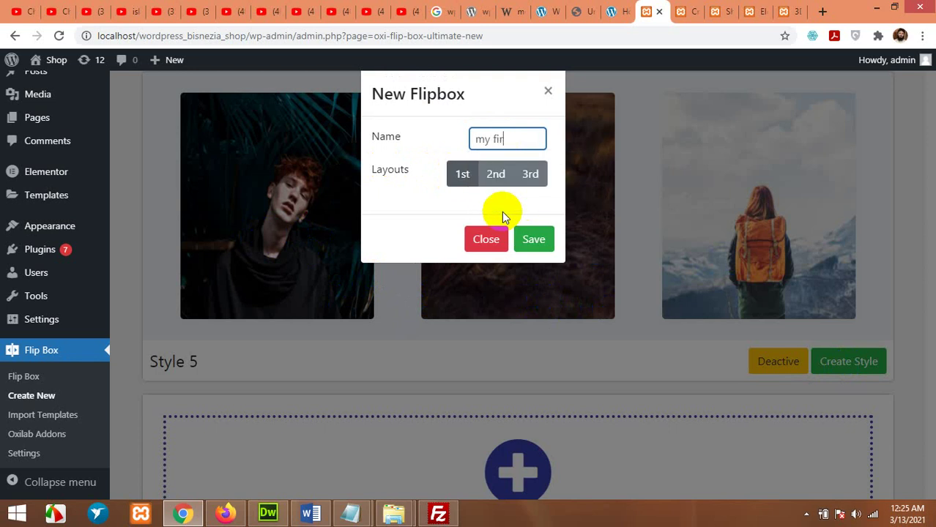
type("st box")
left_click(539, 240)
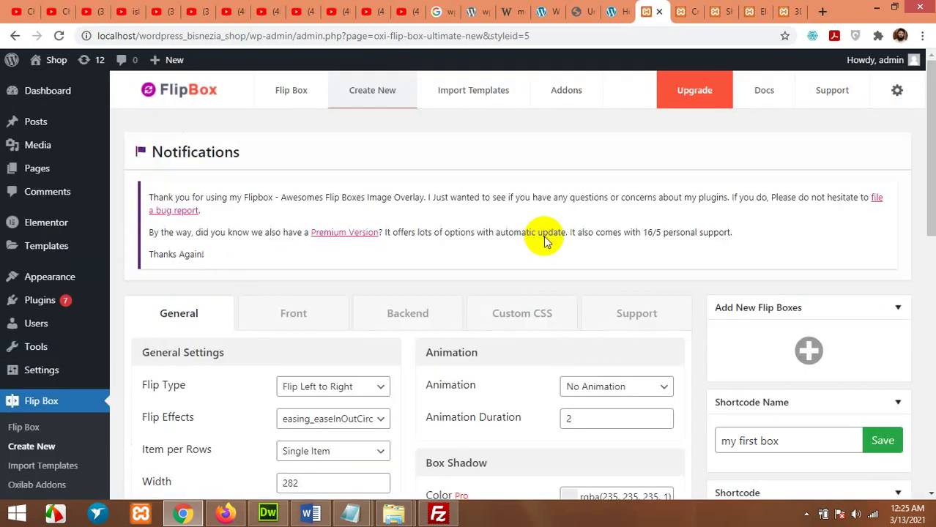
In the general settings, choose Flip Left to Right as the flip type and easing_easeInOutCirc as the flip effect
scroll(539, 253, "down", 2)
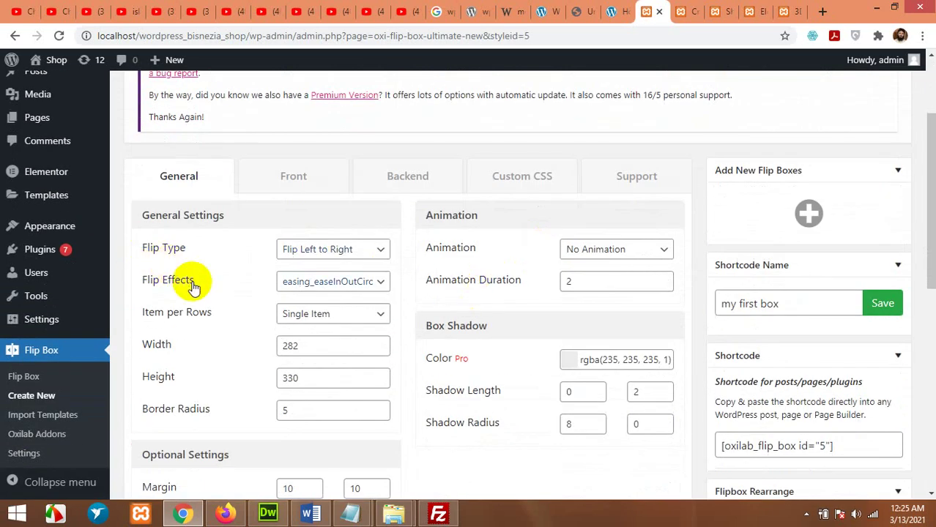
left_click(333, 253)
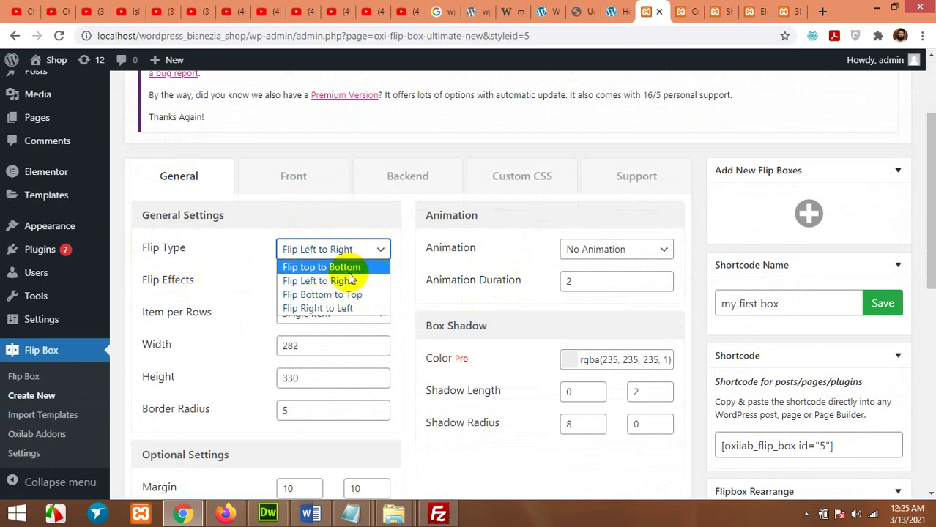
left_click(340, 282)
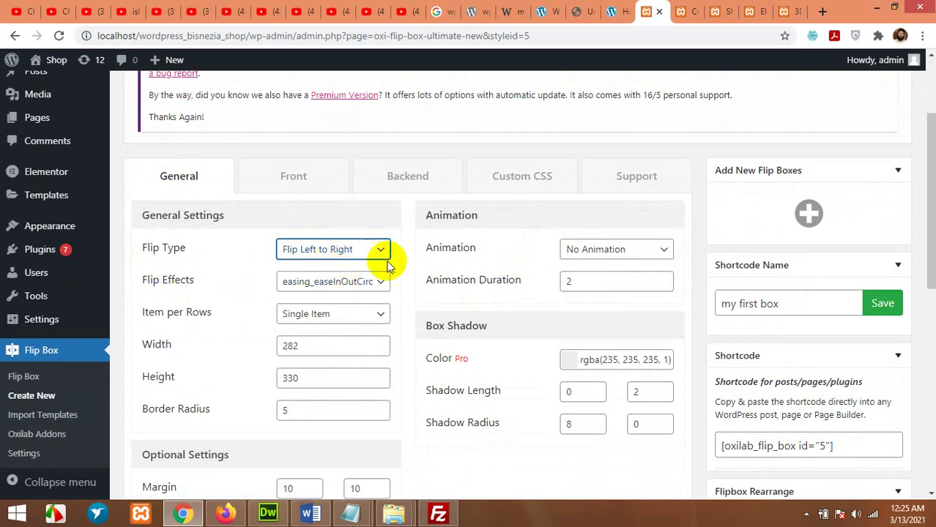
scroll(282, 293, "down", 1)
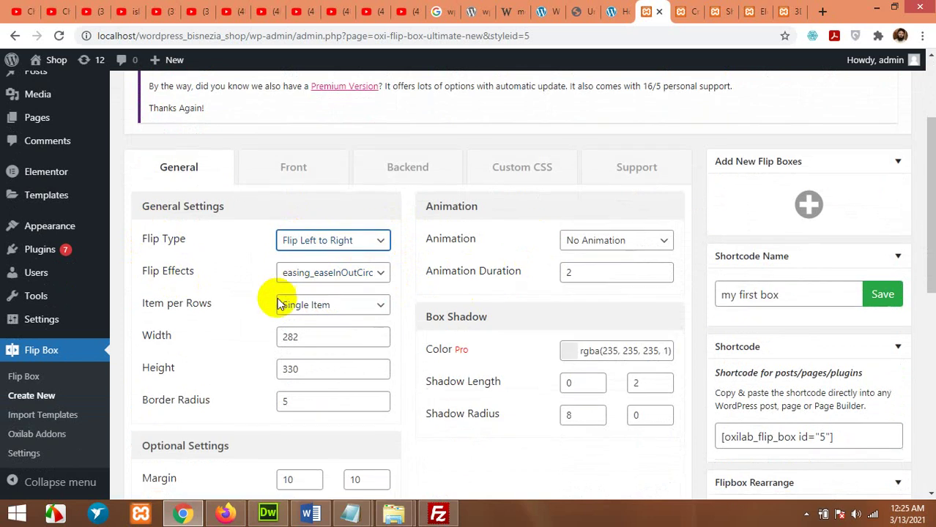
left_click(322, 216)
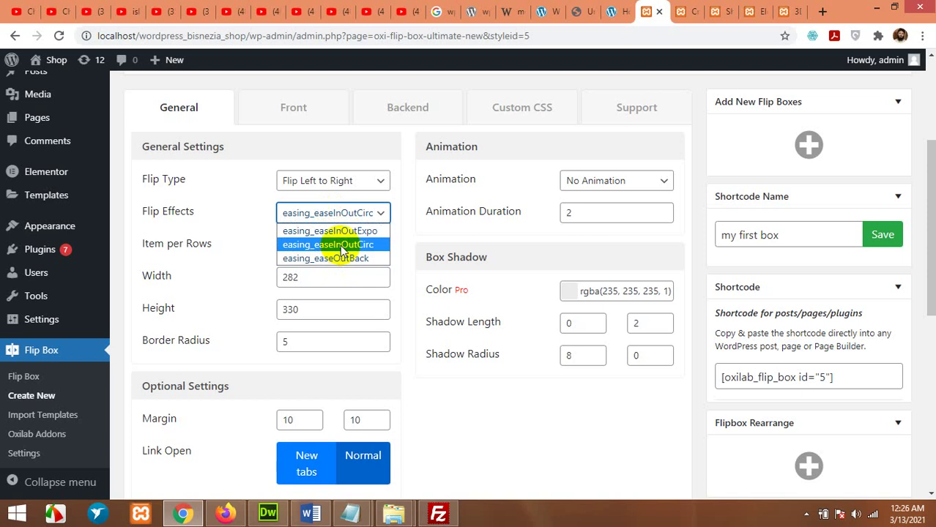
left_click(341, 249)
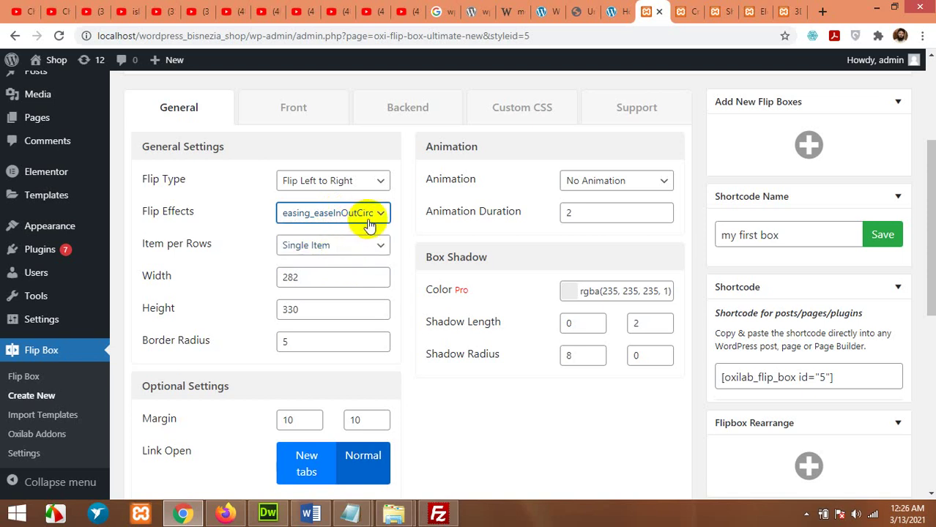
Review the available entrance animations while keeping No Animation, and look over the remaining general settings
left_click(600, 184)
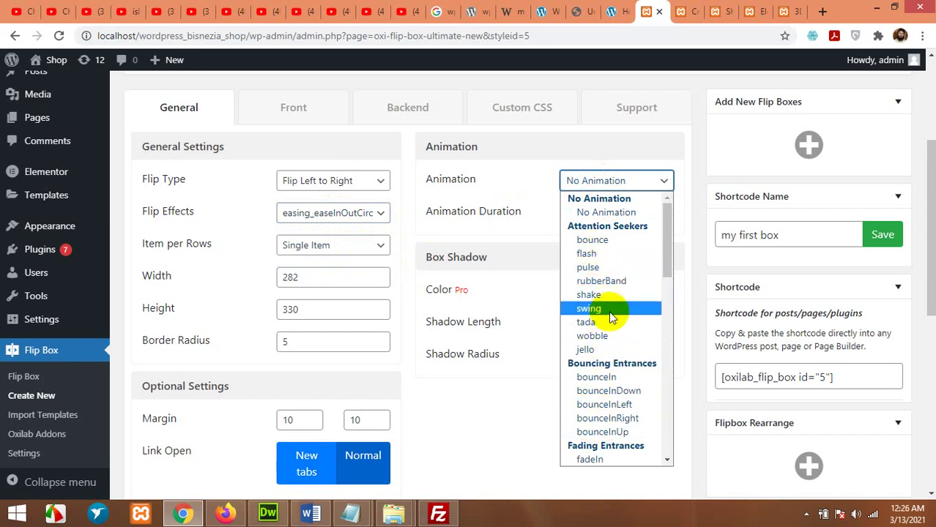
left_click(590, 185)
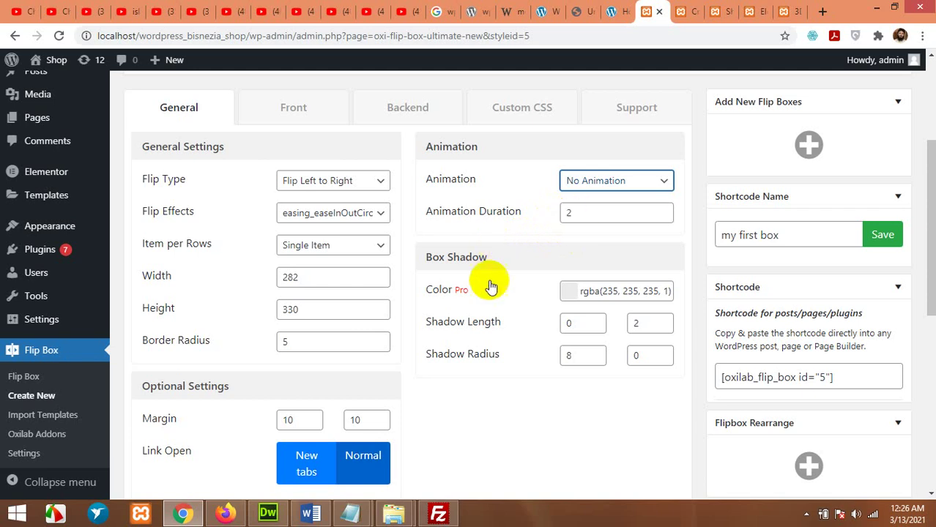
scroll(442, 274, "down", 1)
scroll(442, 273, "down", 1)
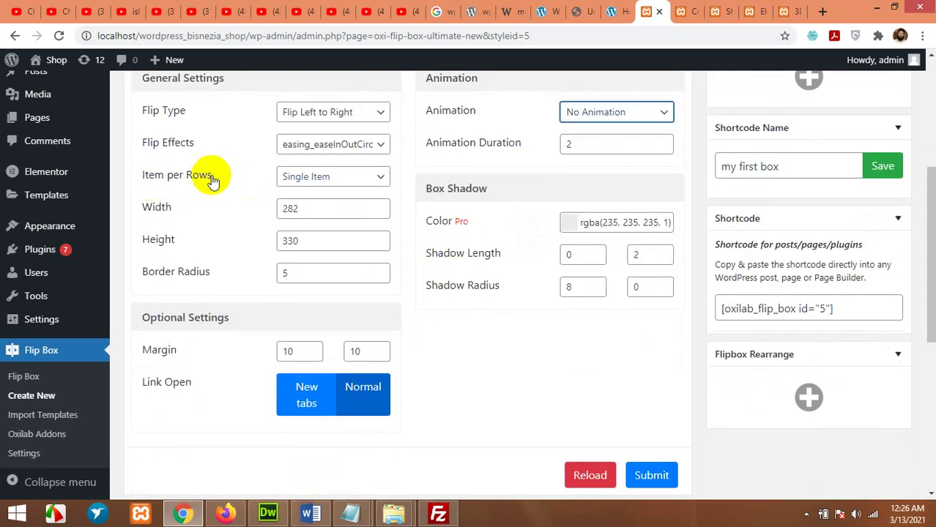
Review the items-per-row choices while keeping Single Item, and look over the size, margin and box shadow settings
scroll(190, 239, "down", 1)
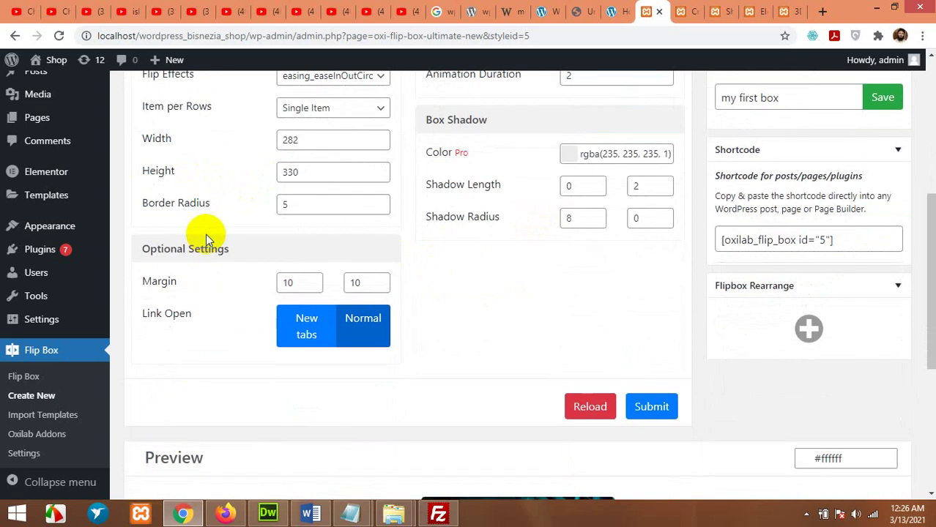
left_click(316, 110)
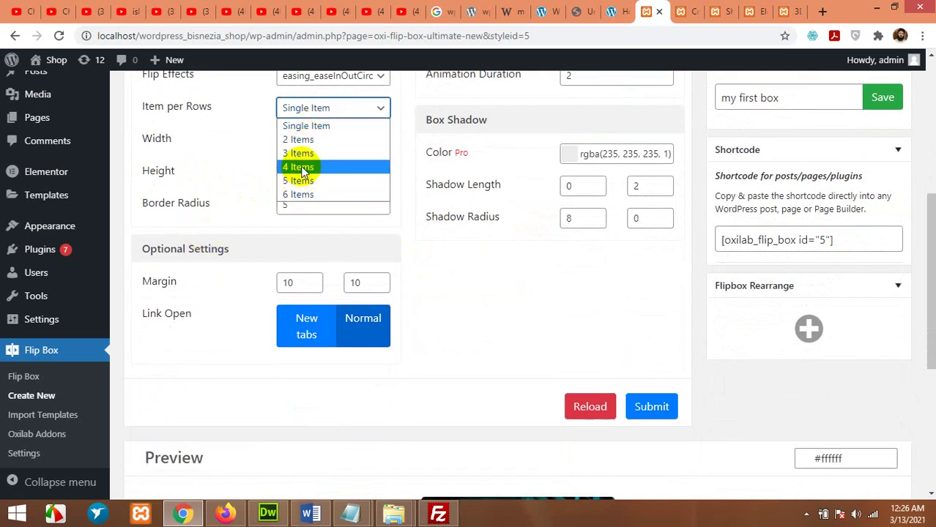
left_click(306, 119)
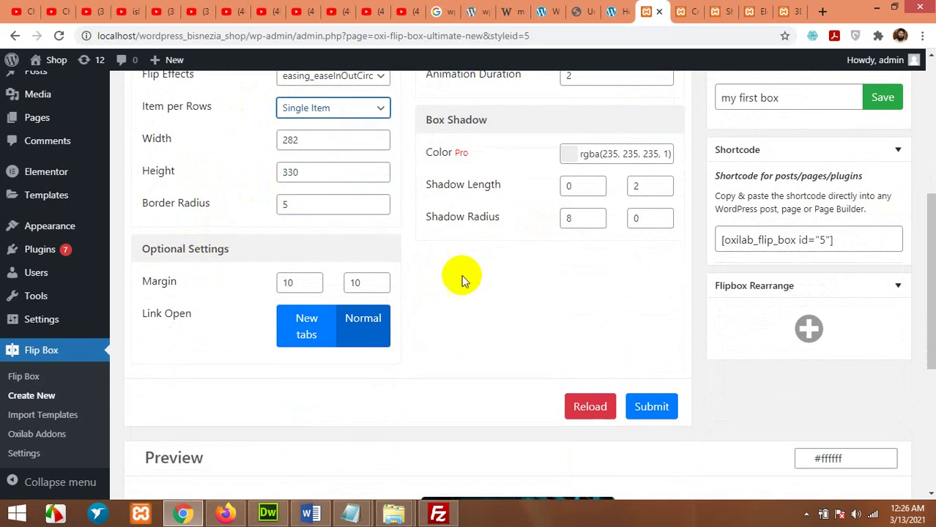
scroll(463, 275, "up", 1)
scroll(465, 276, "down", 1)
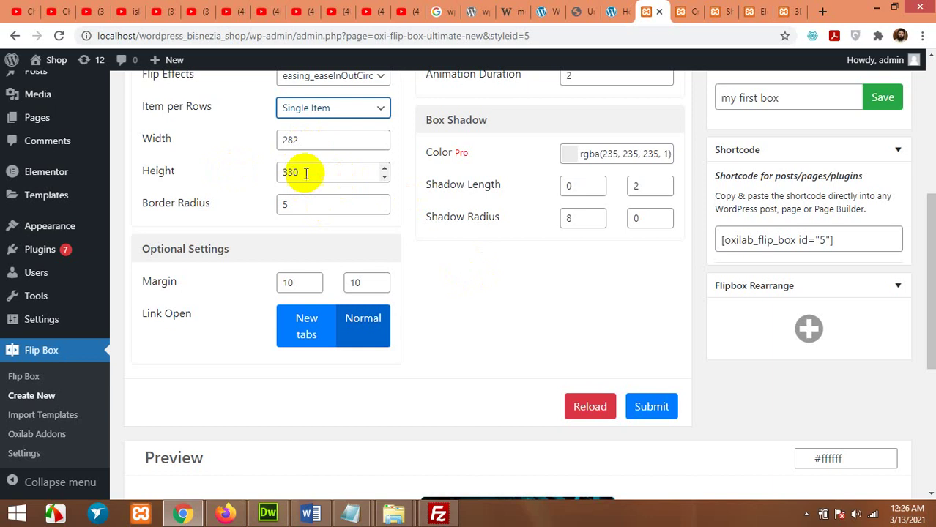
scroll(513, 295, "down", 2)
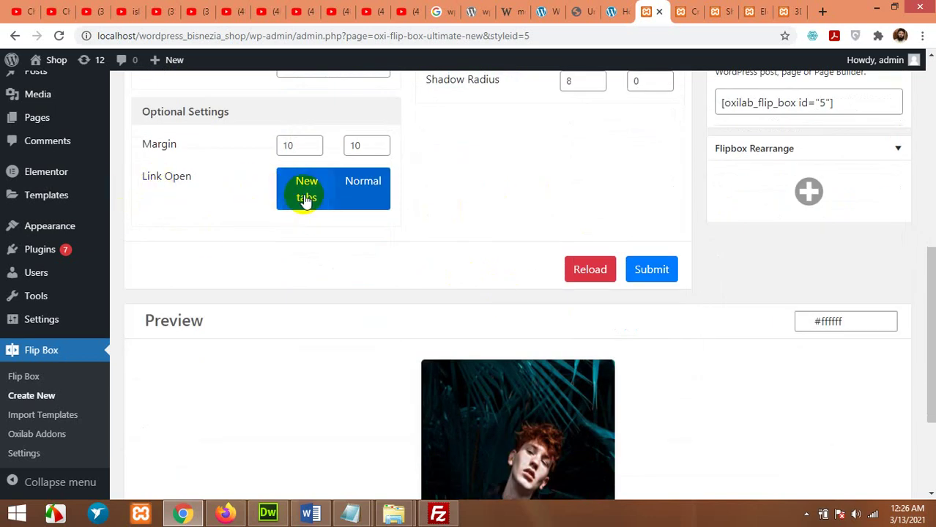
scroll(238, 221, "up", 1)
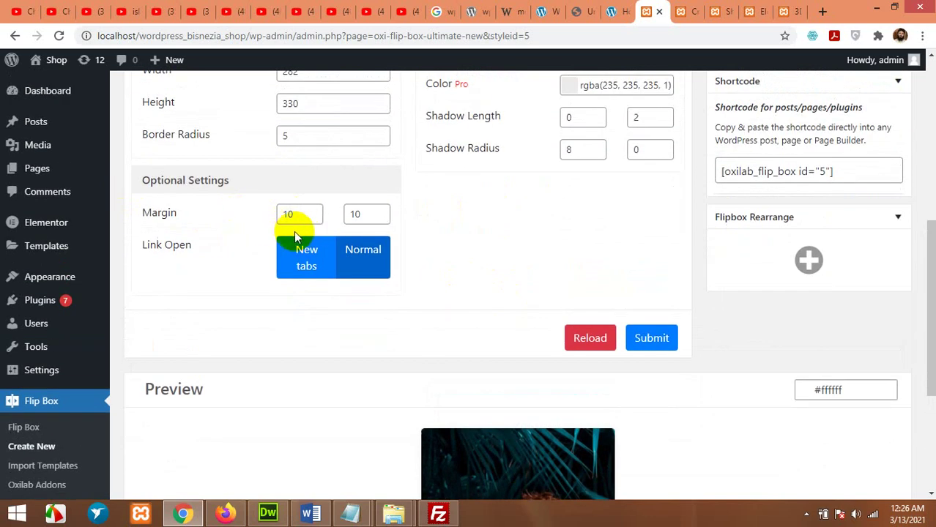
scroll(287, 234, "up", 1)
scroll(440, 265, "up", 1)
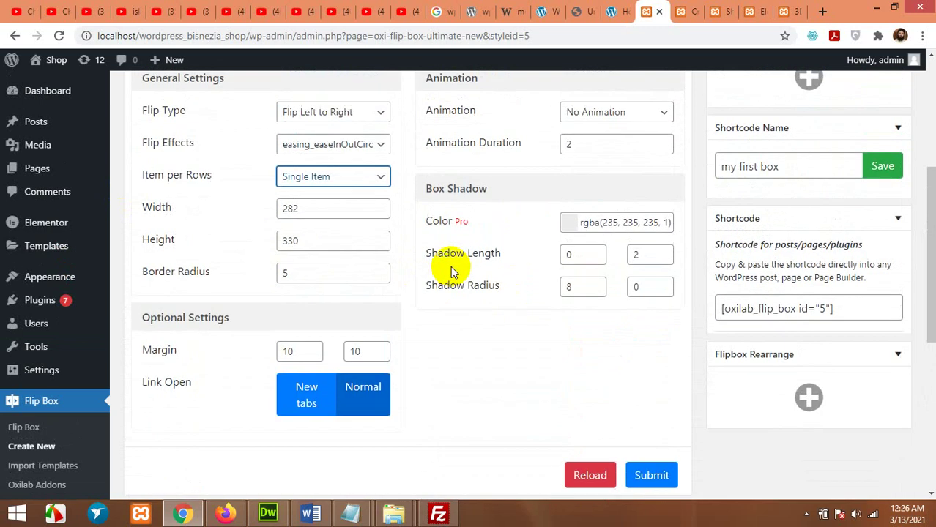
Try the New tabs option for Link Open in the optional settings, and set it to Normal
scroll(450, 266, "down", 2)
left_click(361, 255)
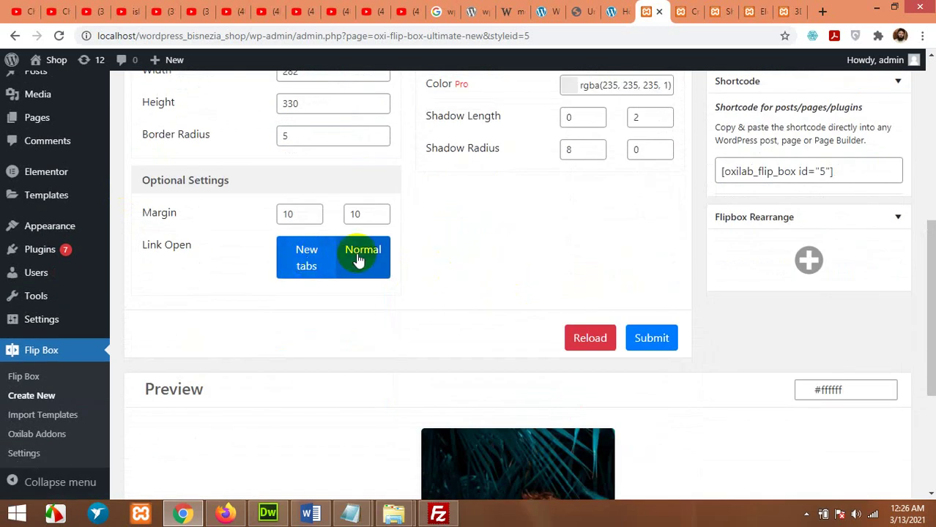
left_click(309, 257)
left_click(345, 262)
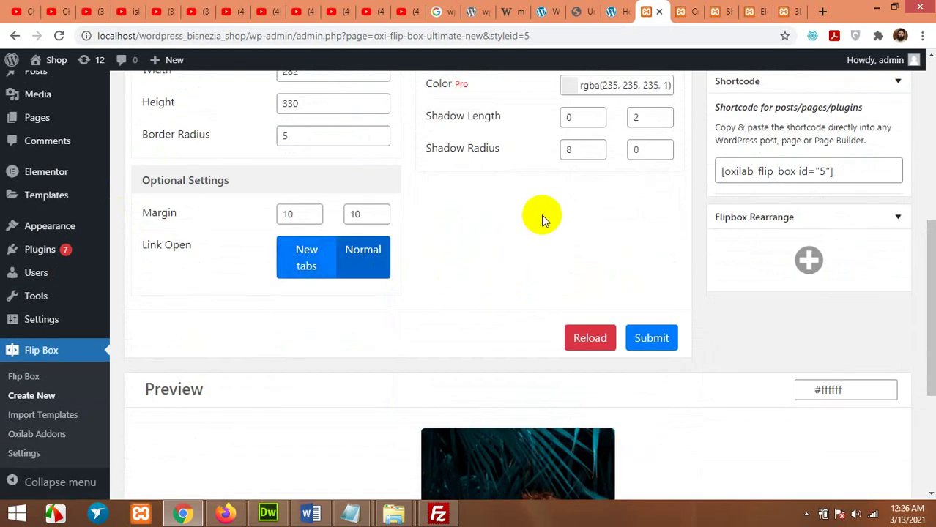
left_click(303, 265)
left_click(388, 260)
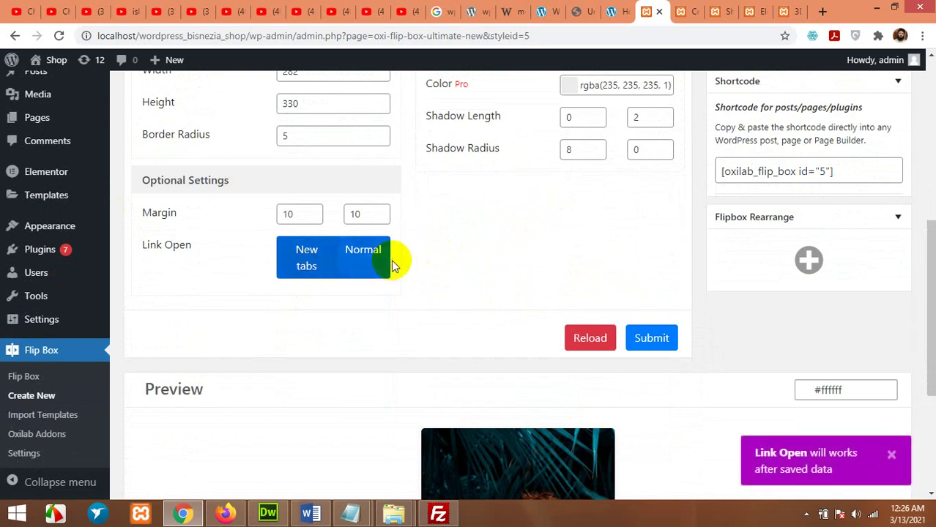
left_click(360, 264)
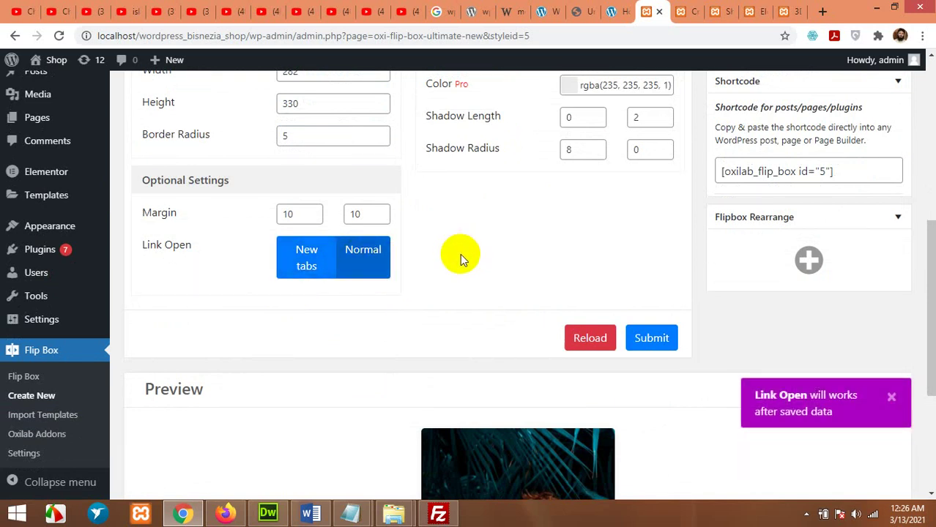
Examine the flip animation and the back side of the box in the preview
scroll(460, 255, "down", 3)
mouse_move(482, 285)
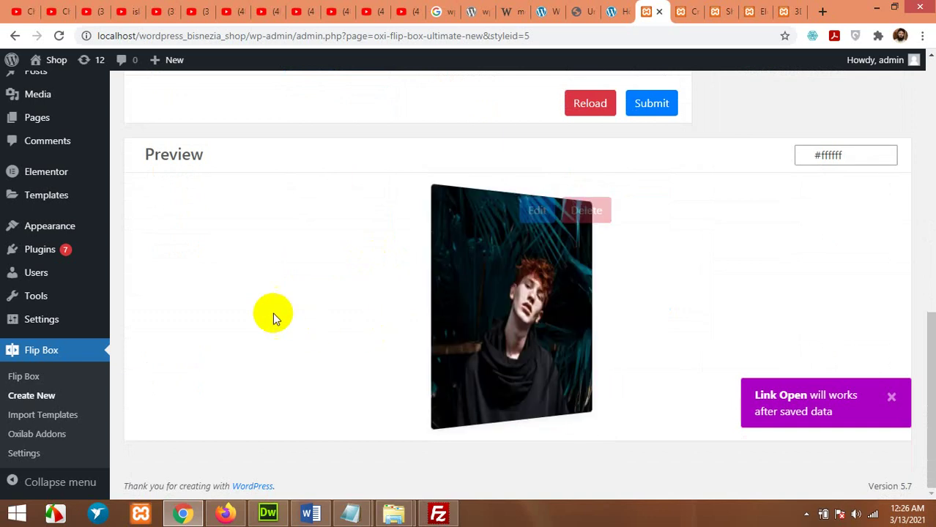
mouse_move(547, 319)
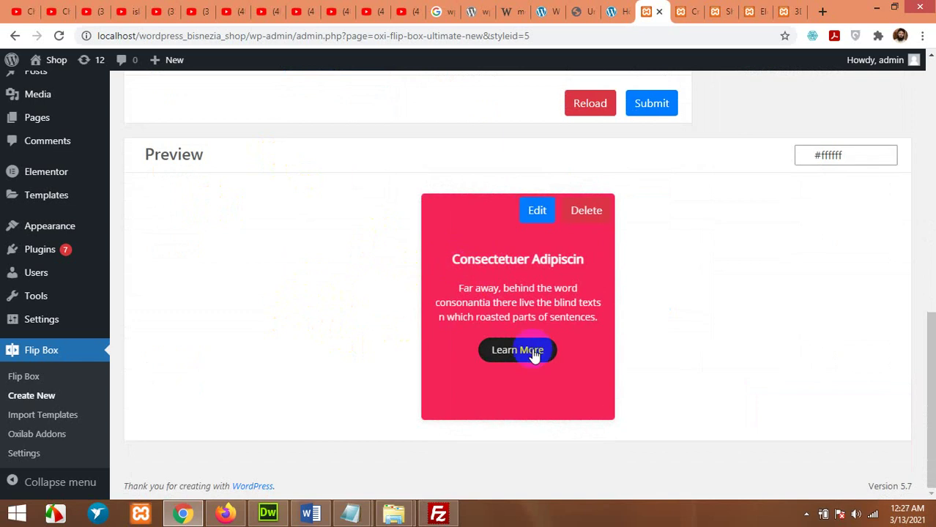
Open the previewed flip box for editing and bring up the image chooser for its front image
left_click(536, 212)
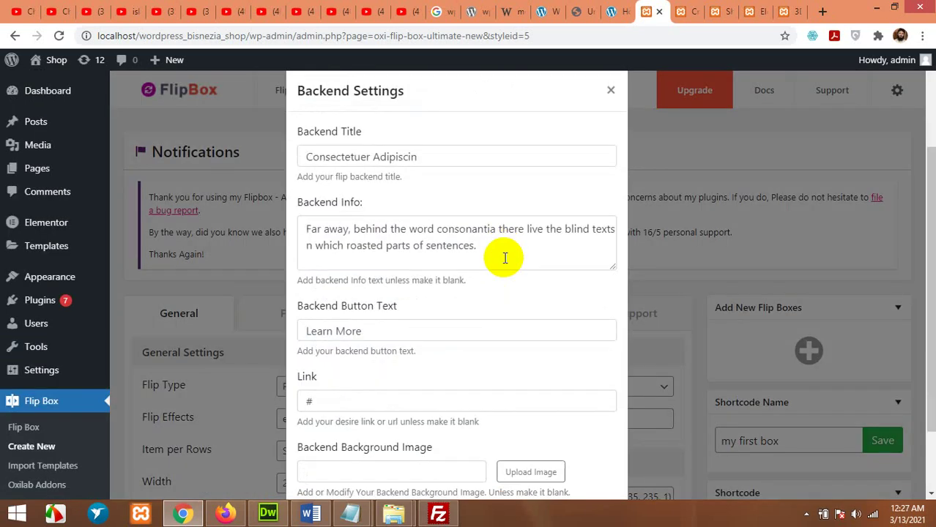
scroll(505, 258, "up", 2)
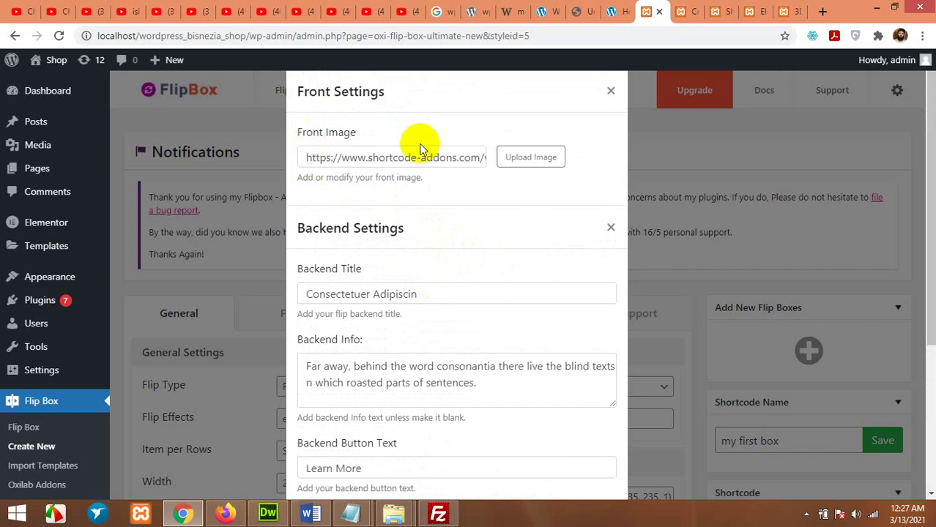
left_click(524, 164)
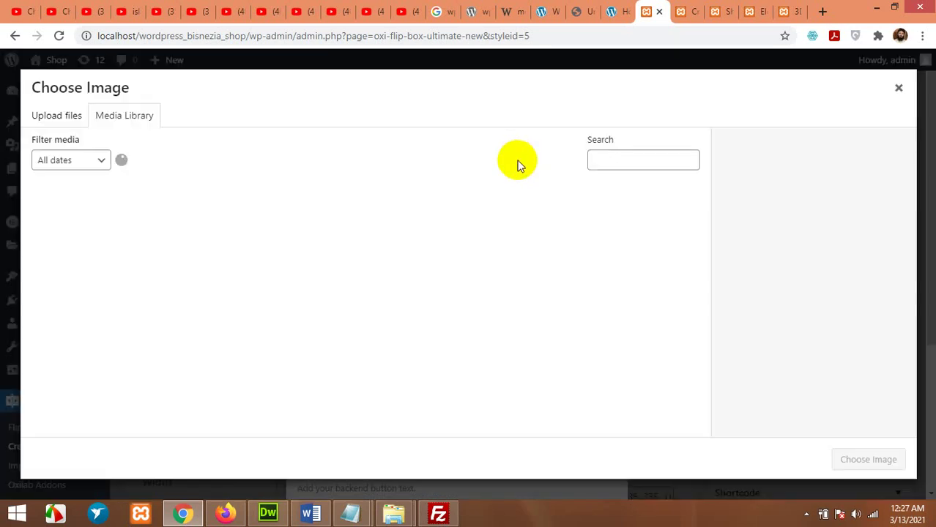
left_click(52, 119)
left_click(460, 293)
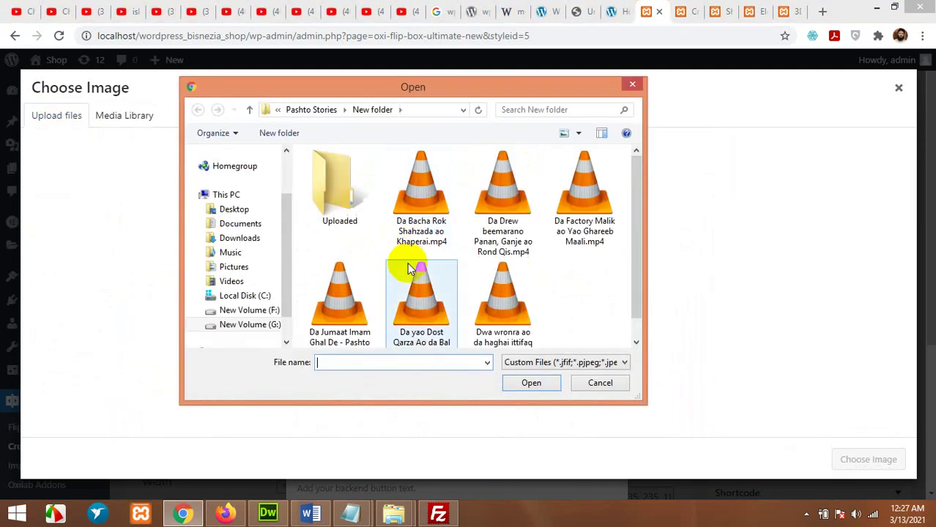
left_click(631, 86)
left_click(108, 117)
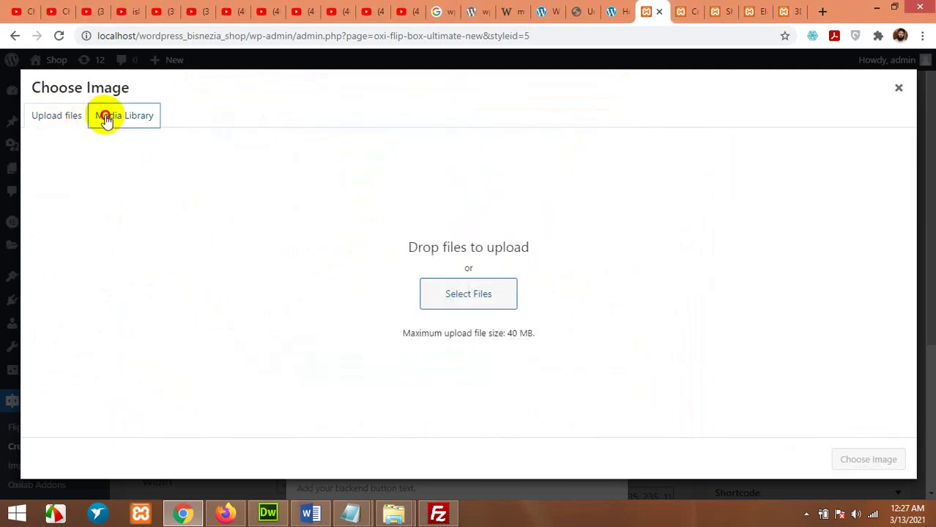
Choose the media library picture of the dark robot vacuum with a phone beside it as the front image
scroll(399, 320, "down", 2)
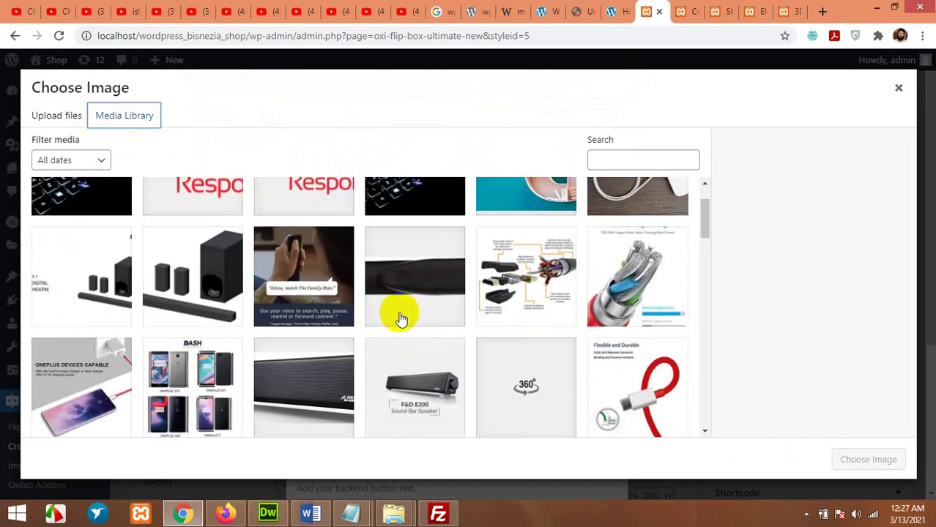
scroll(399, 320, "down", 2)
scroll(513, 311, "down", 1)
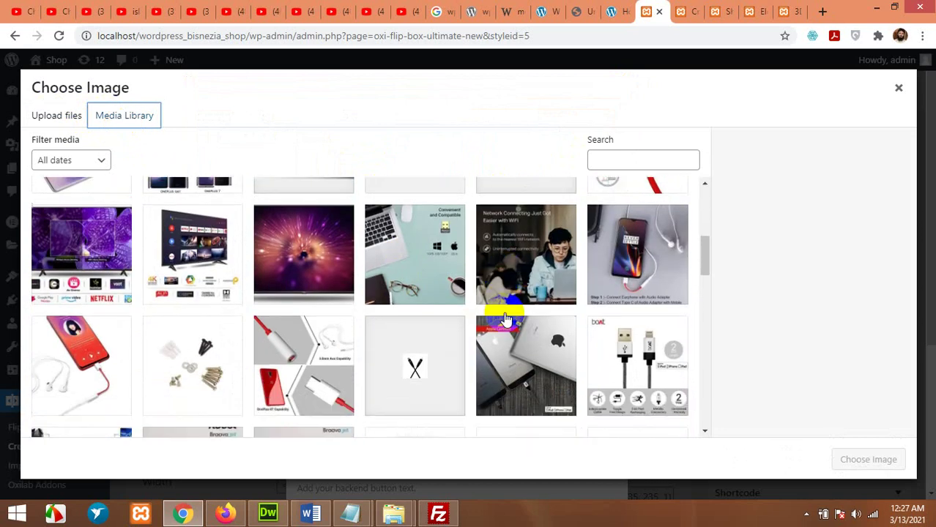
left_click(644, 236)
scroll(322, 337, "down", 3)
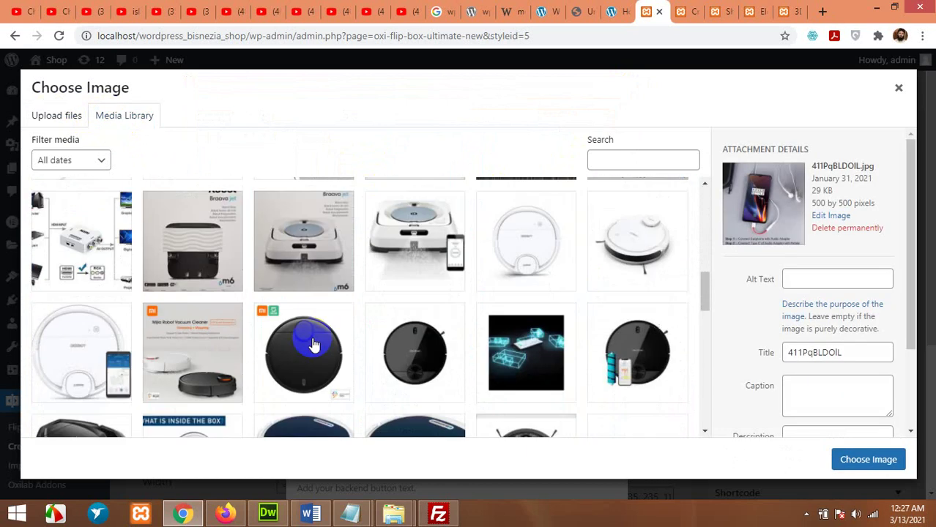
left_click(414, 354)
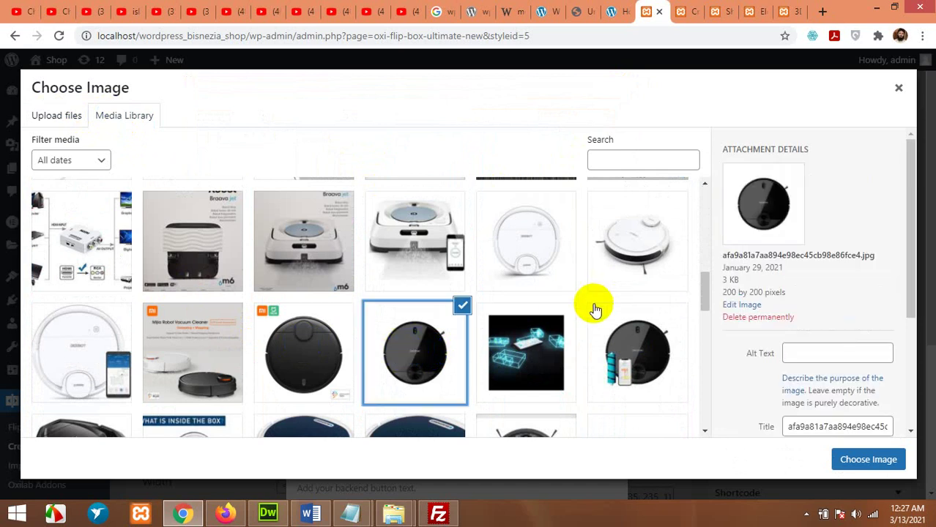
left_click(318, 358)
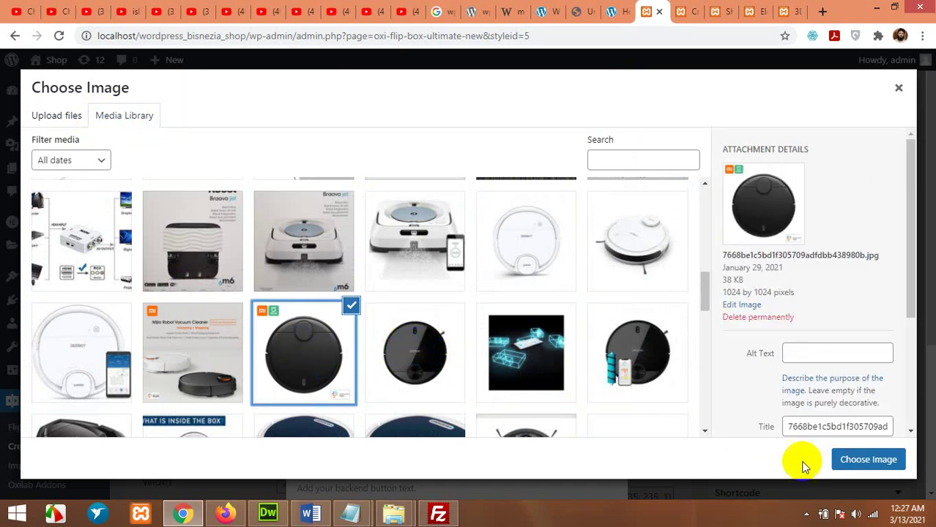
scroll(251, 345, "down", 3)
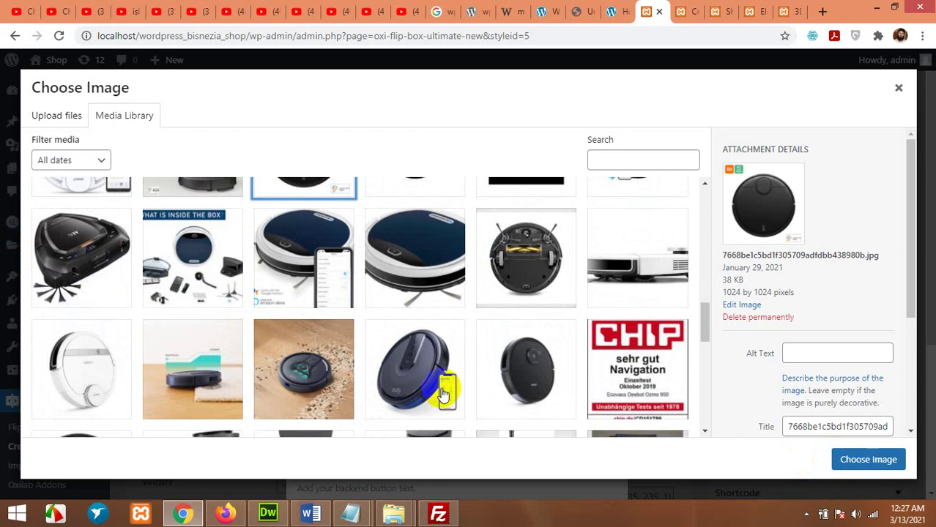
left_click(373, 366)
left_click(868, 460)
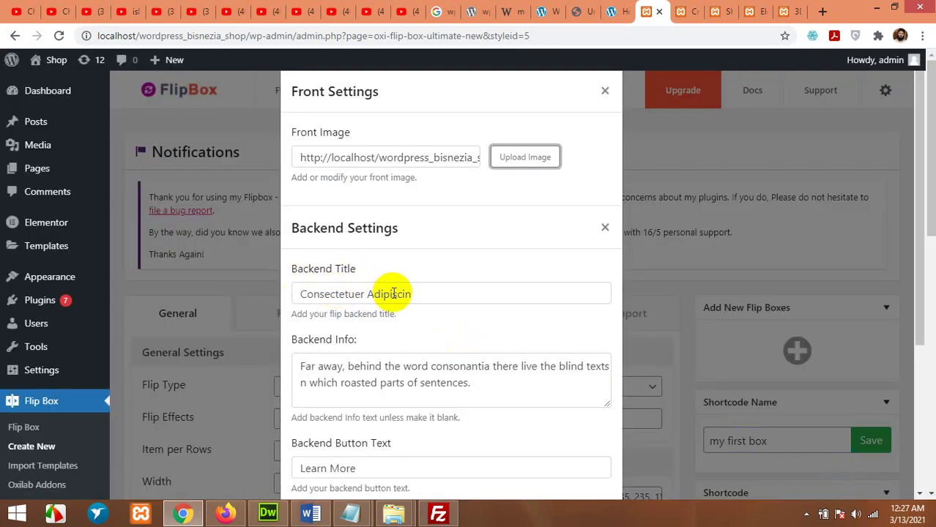
Replace the backend title with "Robot Vacuum Cleaner", keeping the sample backend info text
left_click_drag(419, 294, 292, 295)
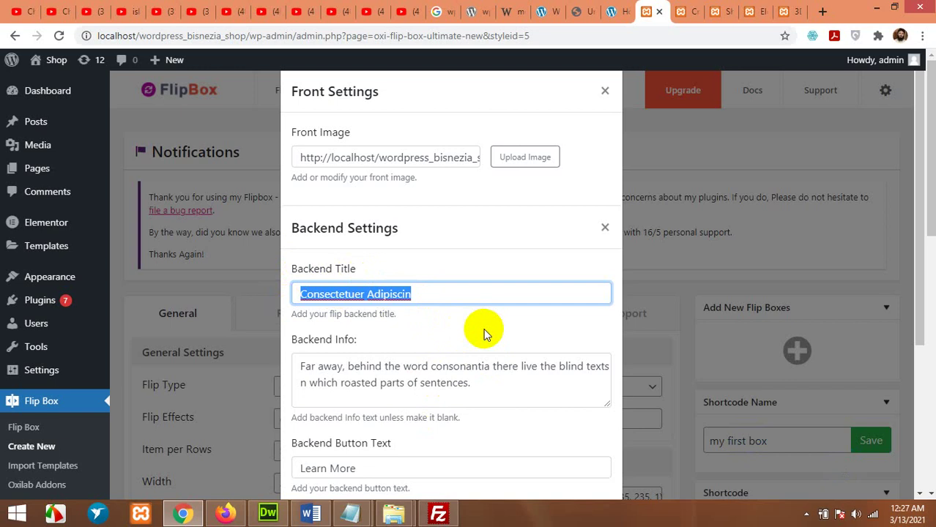
type("Robot Vacuum Cleaner")
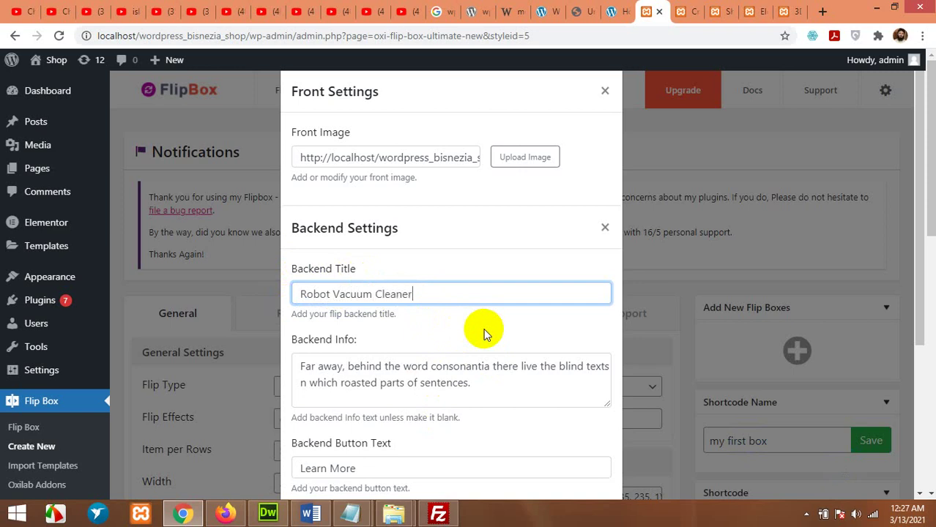
left_click_drag(506, 382, 307, 370)
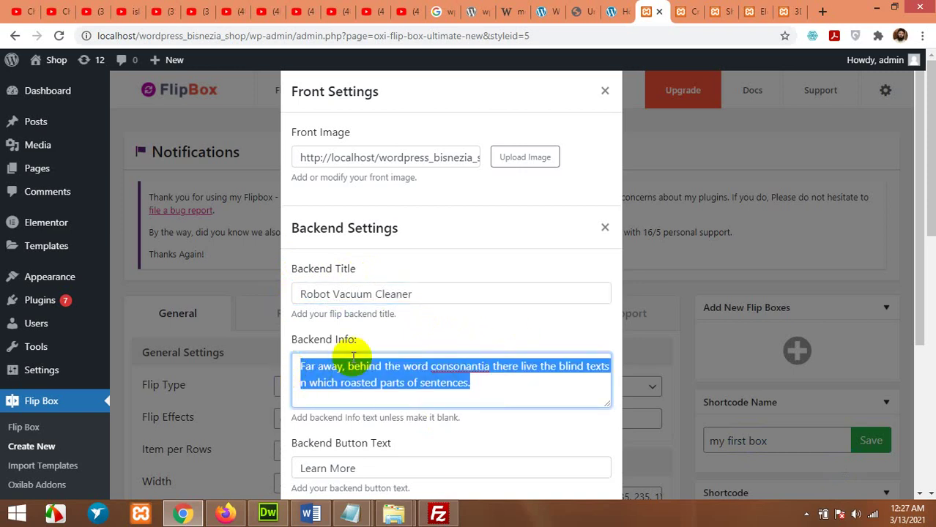
scroll(355, 362, "down", 2)
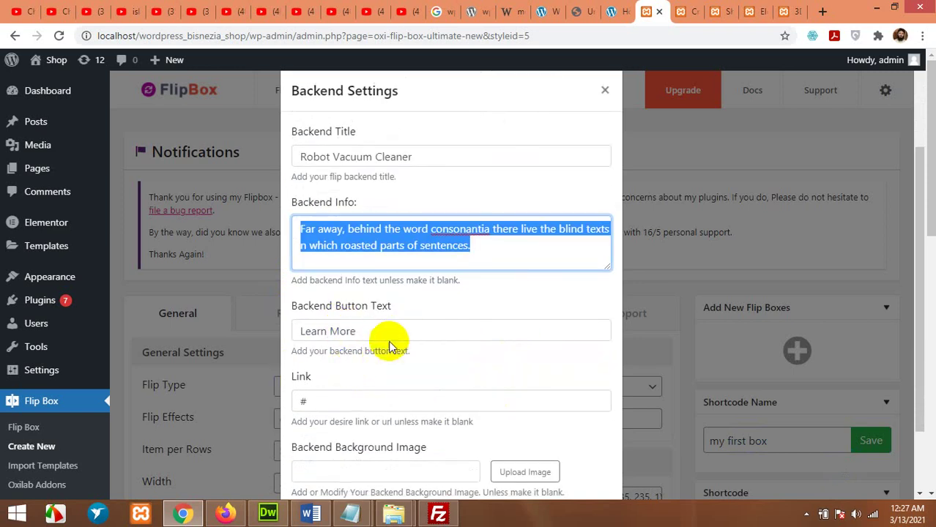
triple_click(371, 333)
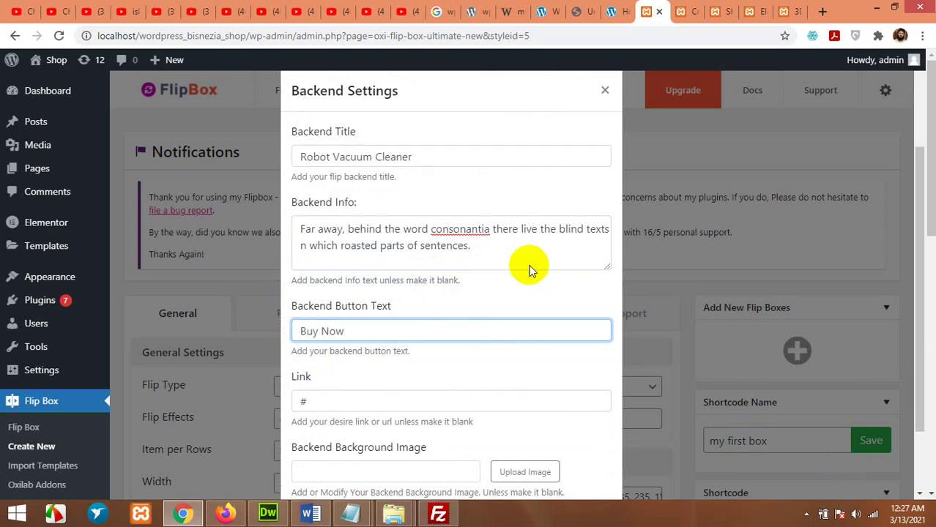
double_click(303, 401)
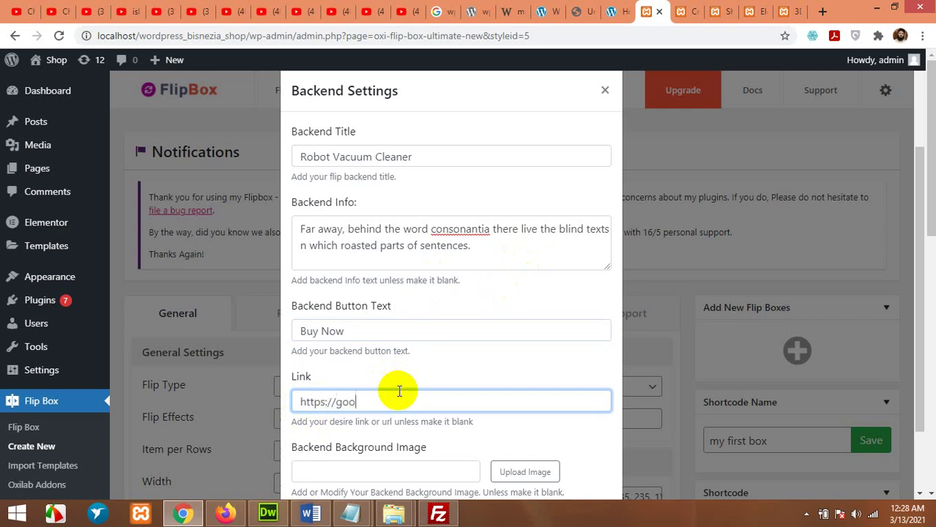
scroll(382, 400, "down", 2)
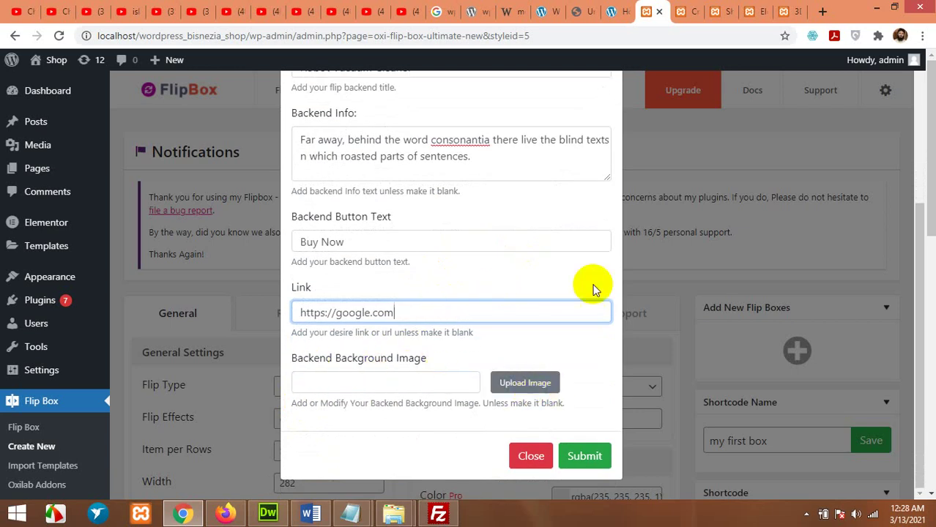
View the flip boxes on the published 3D Image Flip Box Effect page, and return to the flip box's front and backend settings
left_click(780, 8)
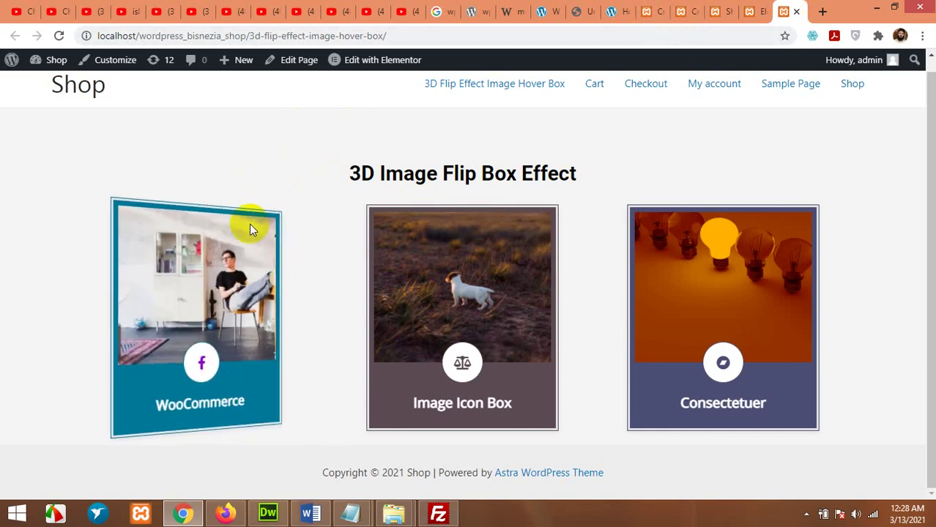
left_click(651, 8)
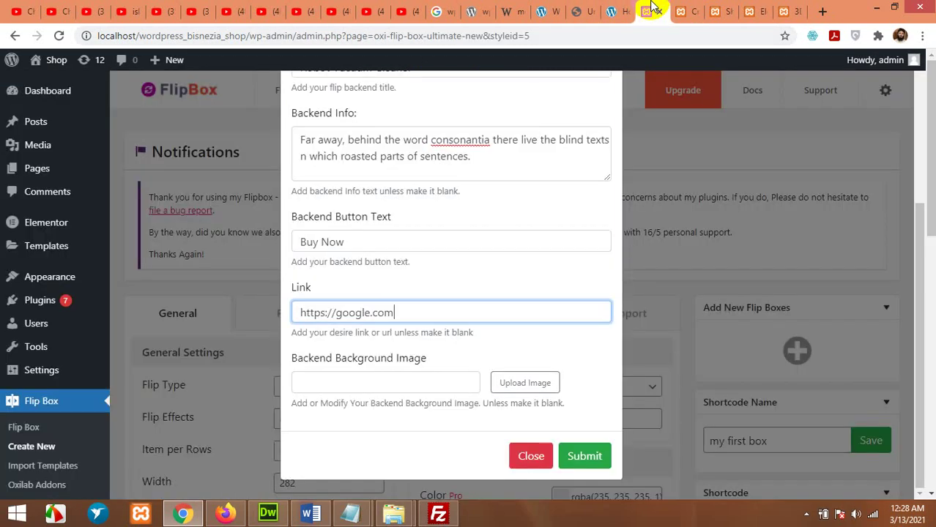
scroll(410, 352, "up", 3)
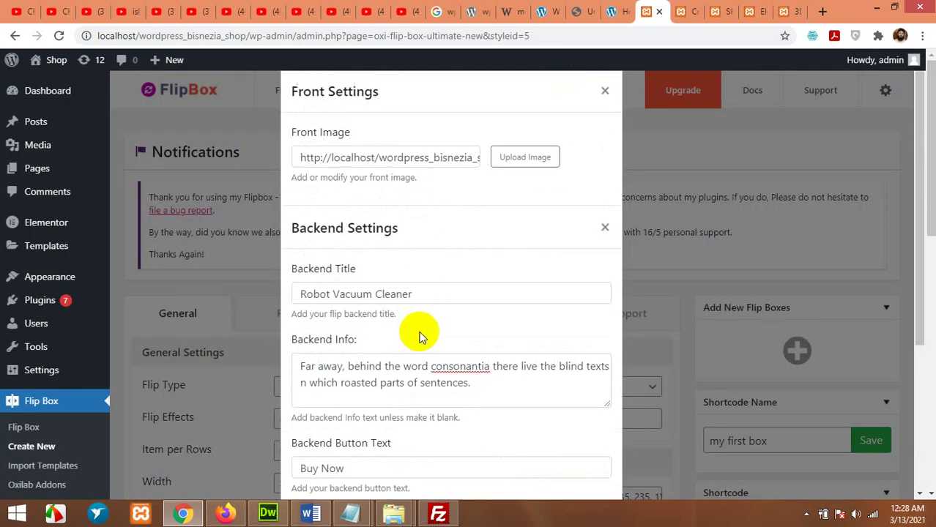
Submit the flip box's front and backend settings with the Robot Vacuum Cleaner title, Buy Now button text and Google link
scroll(512, 183, "down", 1)
scroll(522, 241, "down", 2)
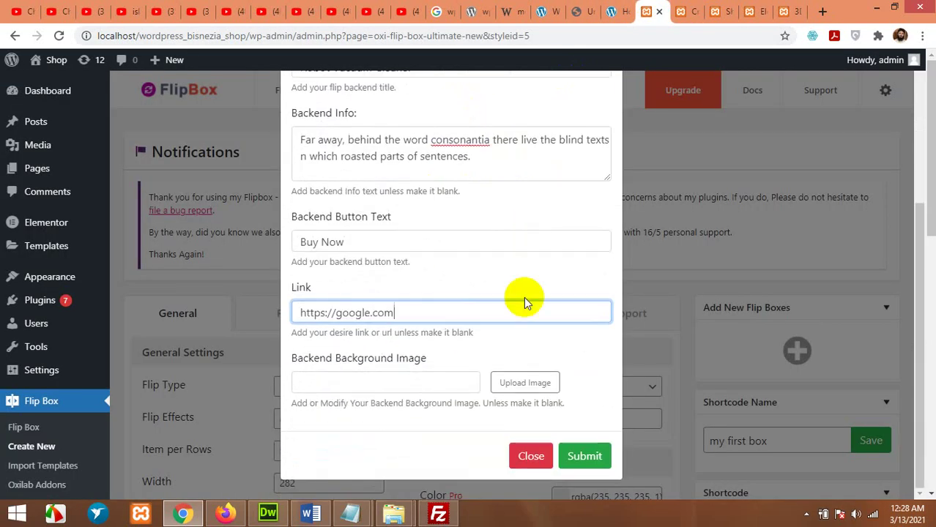
left_click(584, 456)
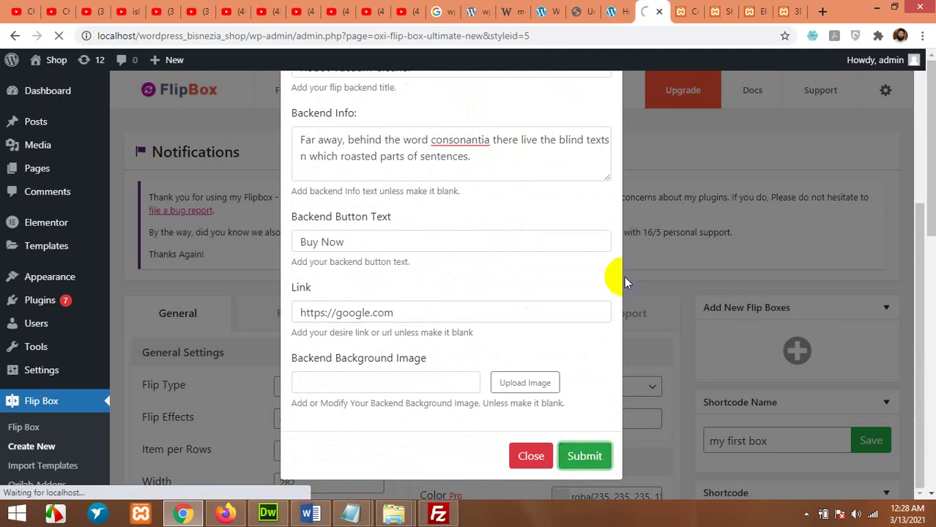
Copy the flip box's shortcode for posts, pages and plugins, [oxilab_flip_box id="5"]
scroll(649, 291, "down", 2)
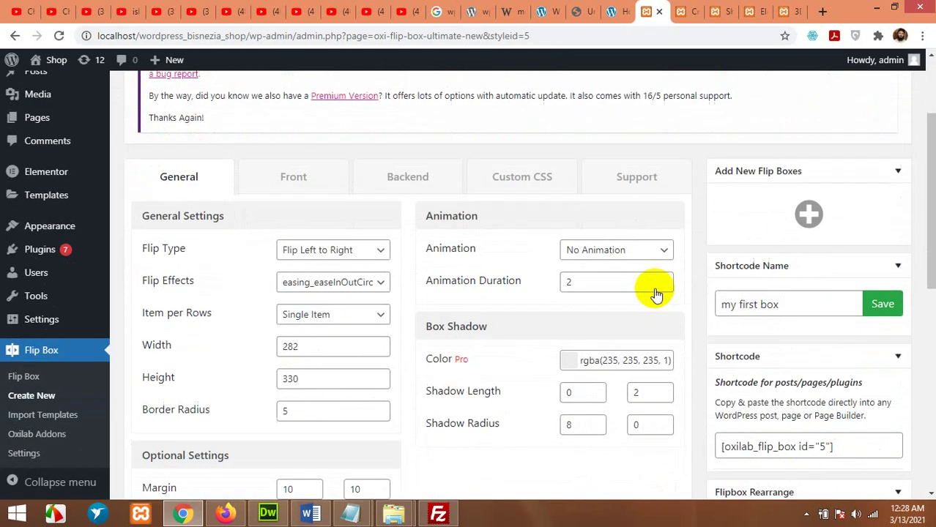
scroll(673, 293, "down", 1)
scroll(681, 300, "down", 1)
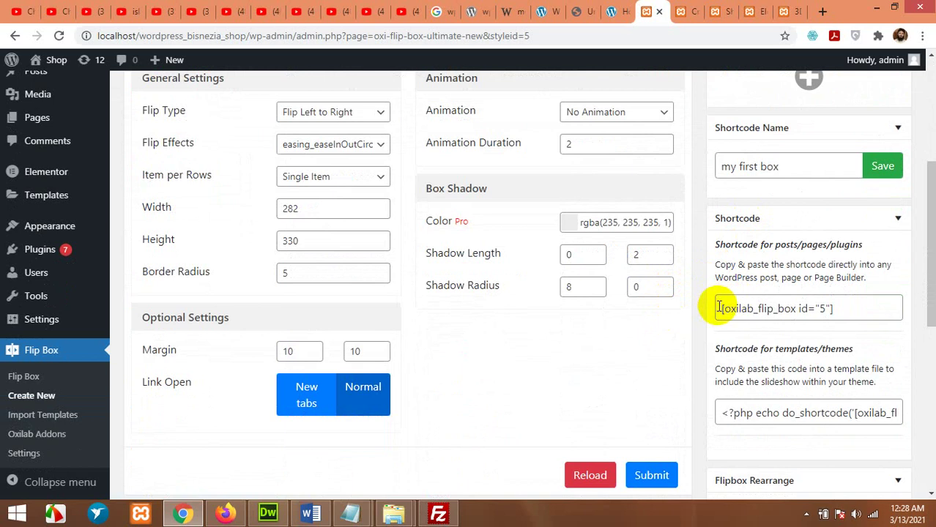
left_click_drag(722, 413, 902, 411)
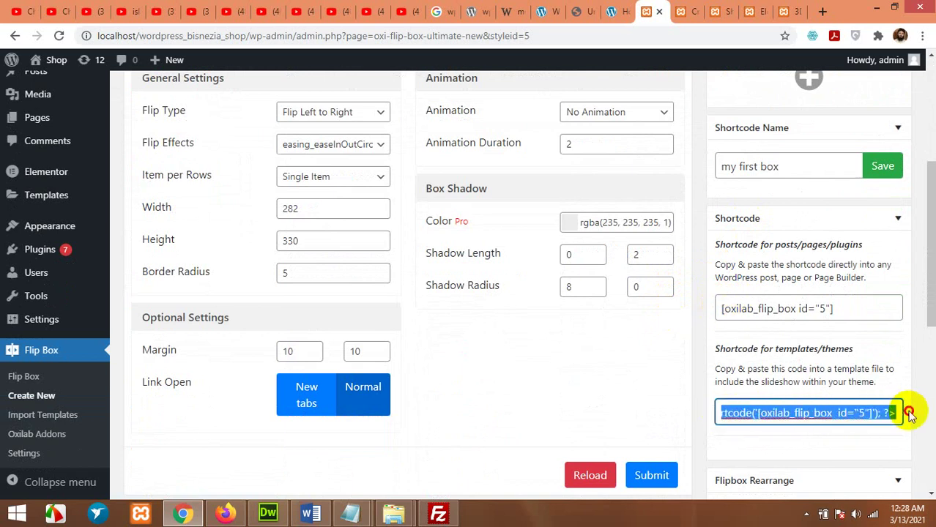
mouse_move(751, 338)
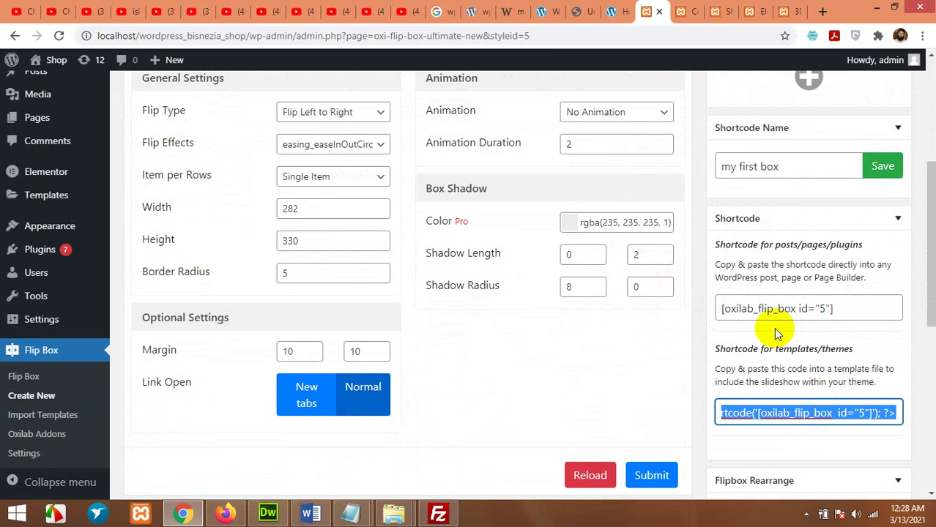
left_click(842, 308)
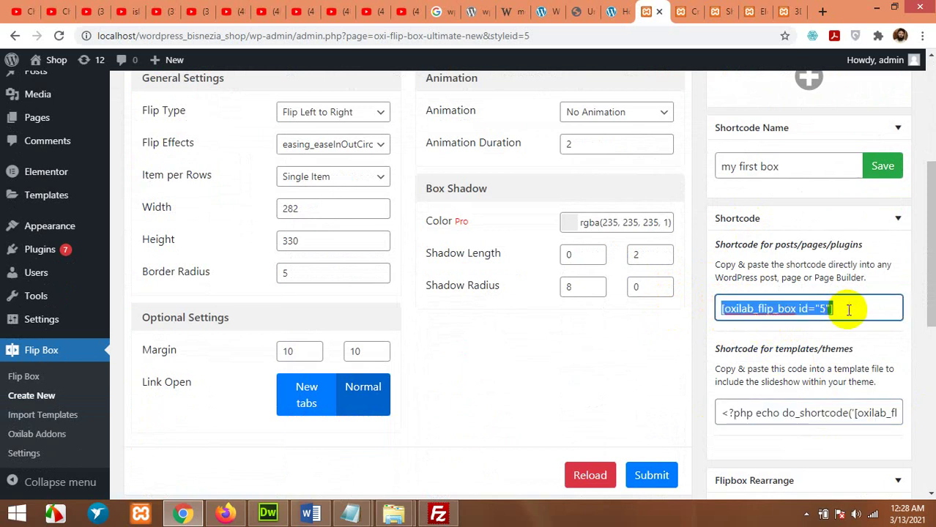
left_click(844, 309)
left_click(808, 308)
right_click(806, 309)
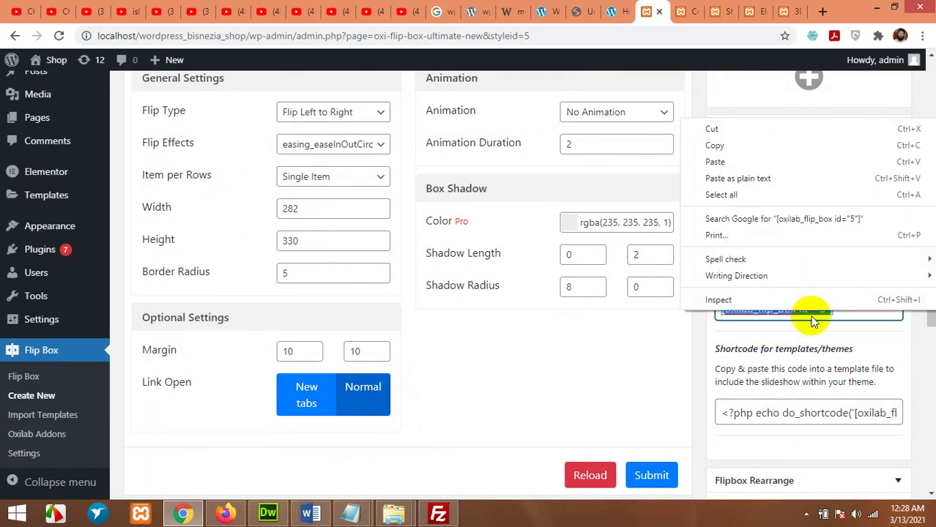
left_click(737, 149)
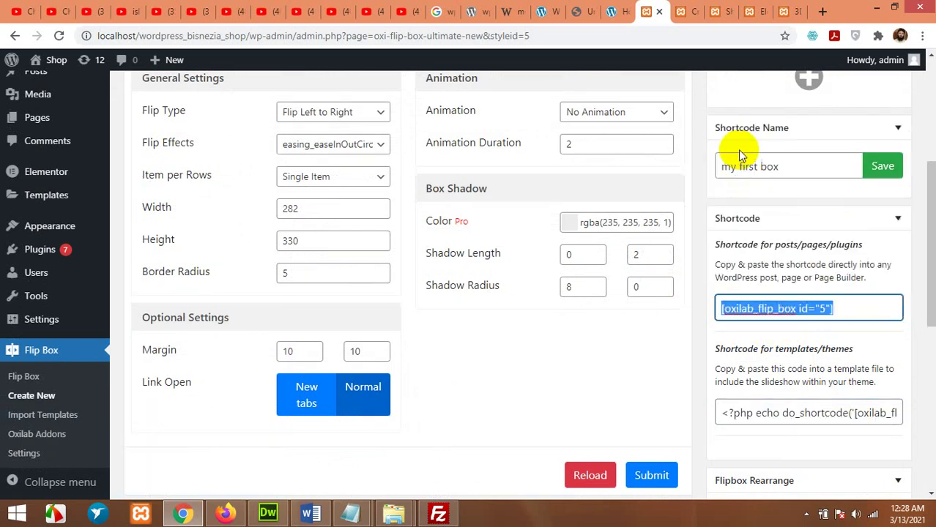
Switch to the Elementor editor of the 3D Image Flip Box Effect page and add a three-column section below the existing flip boxes
left_click(718, 11)
left_click(749, 10)
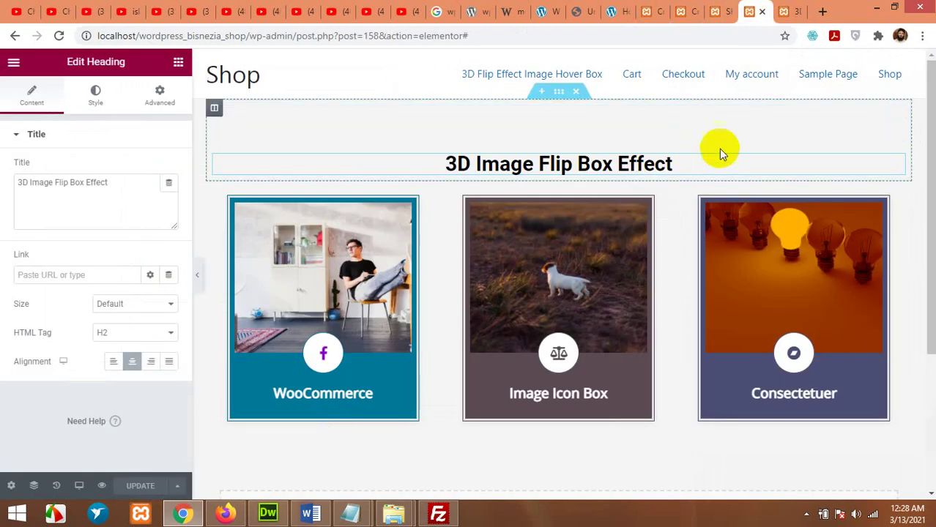
scroll(653, 274, "down", 2)
scroll(655, 276, "down", 1)
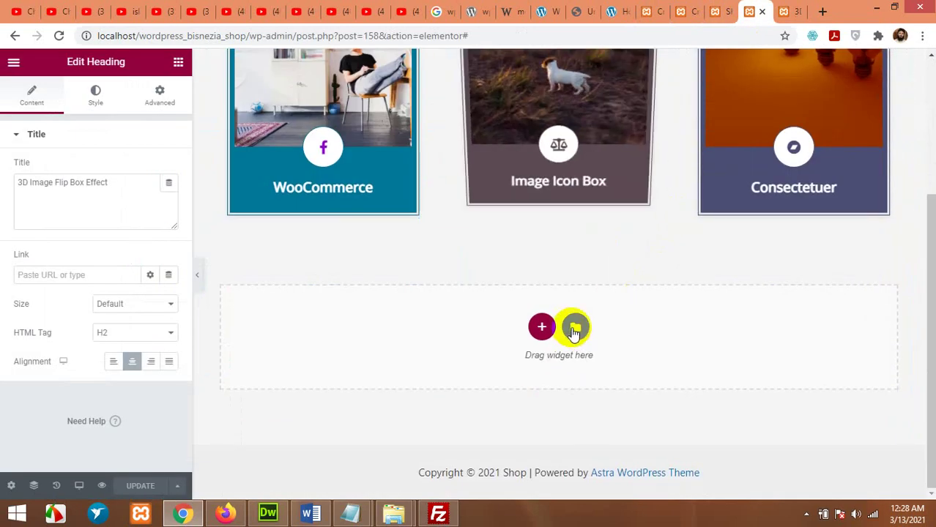
left_click(540, 328)
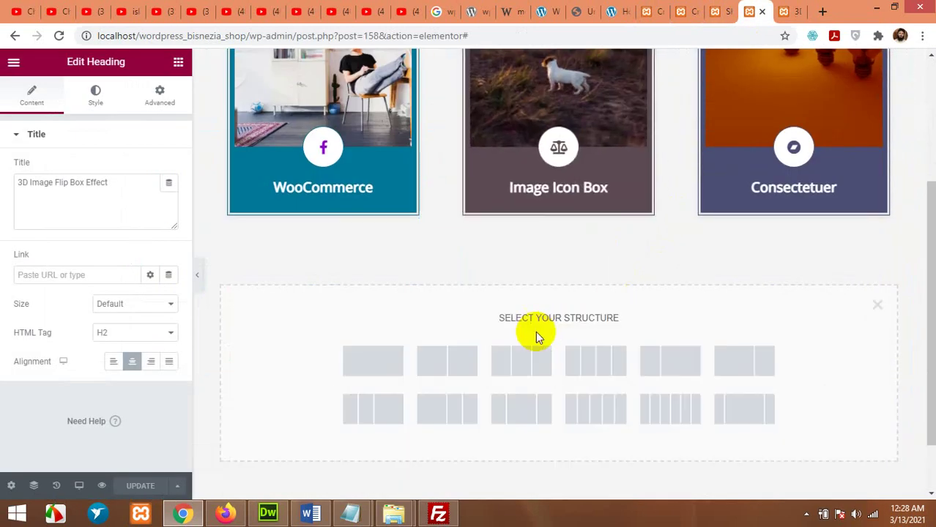
left_click(507, 371)
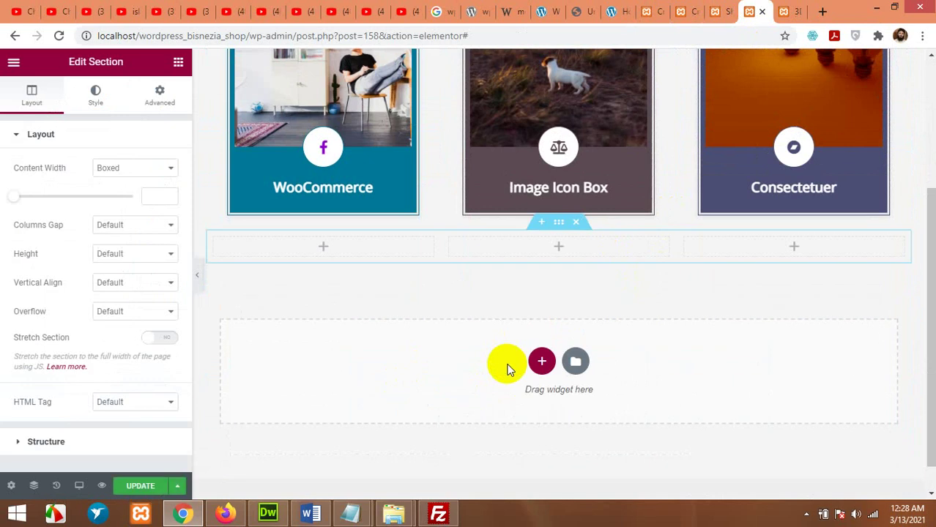
Find the Shortcode widget among the General elements and place it in the first column of the new section
left_click(323, 247)
scroll(109, 296, "down", 10)
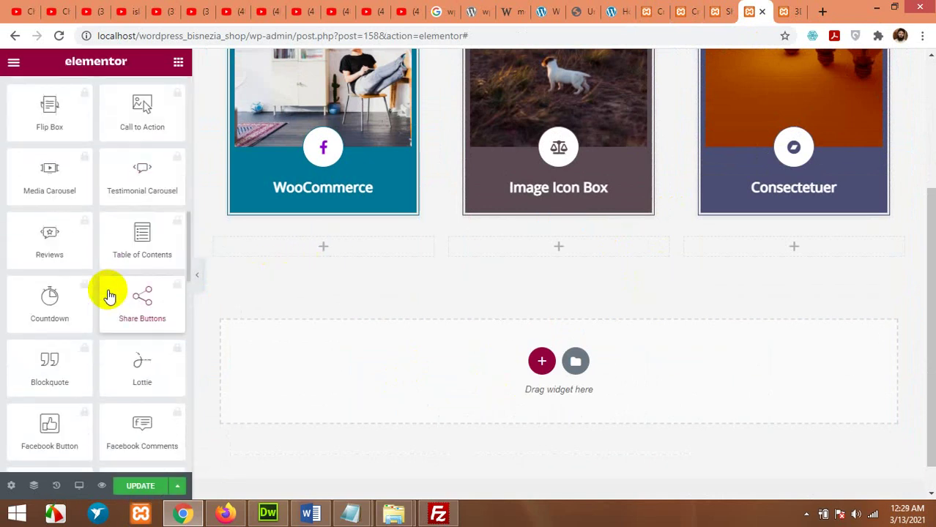
scroll(110, 295, "up", 10)
scroll(108, 293, "down", 3)
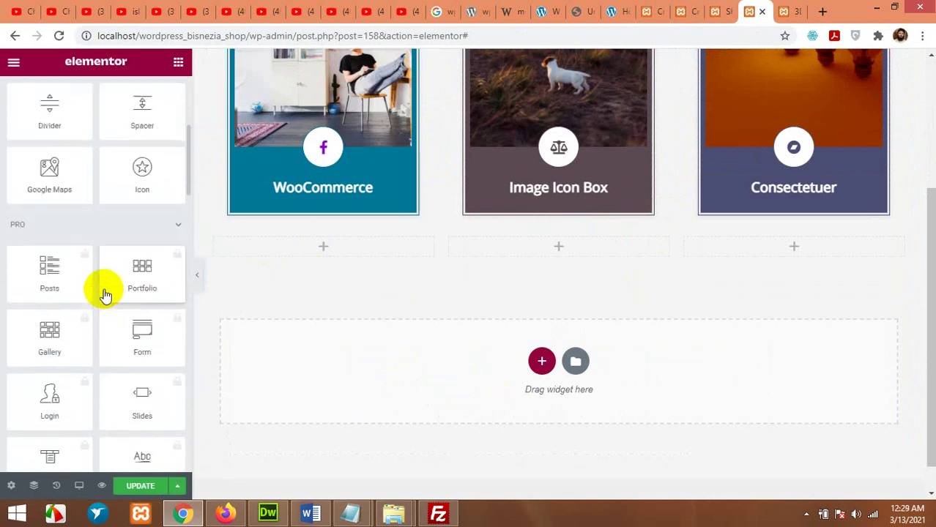
scroll(107, 295, "down", 12)
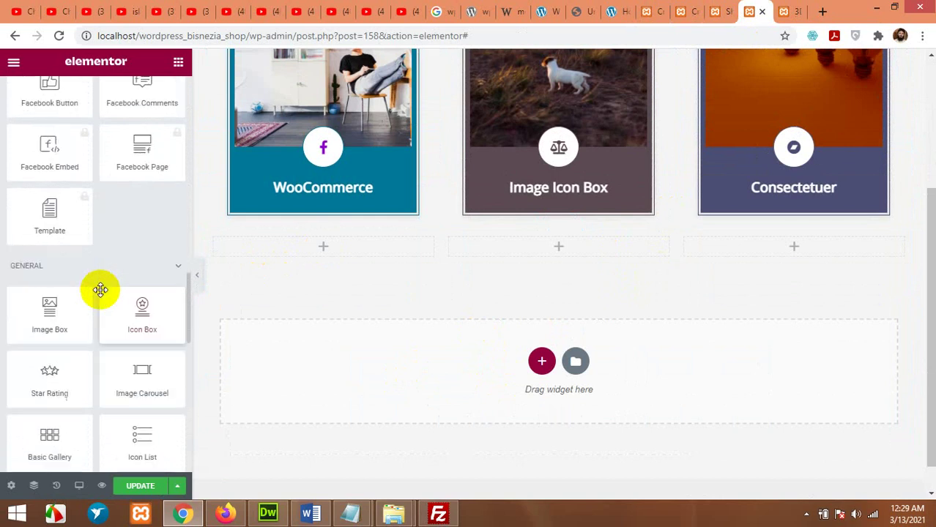
scroll(101, 290, "up", 12)
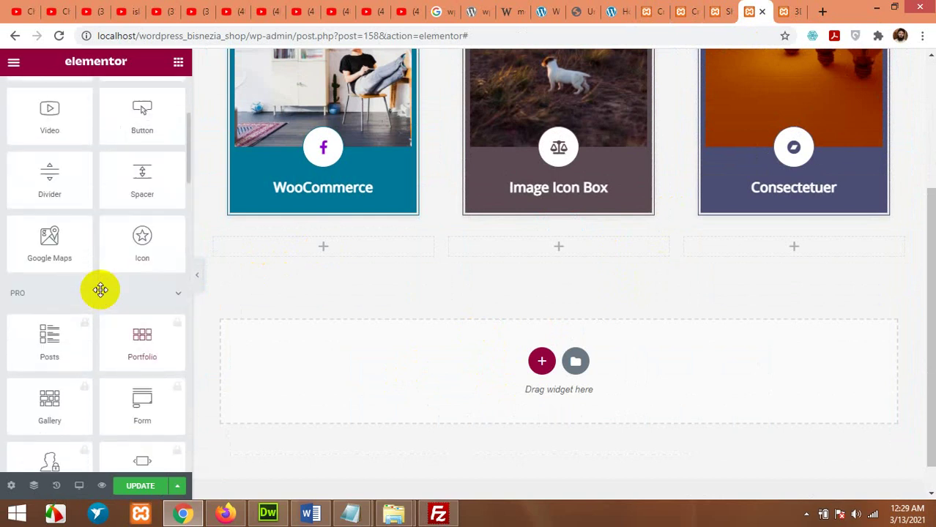
scroll(101, 290, "up", 2)
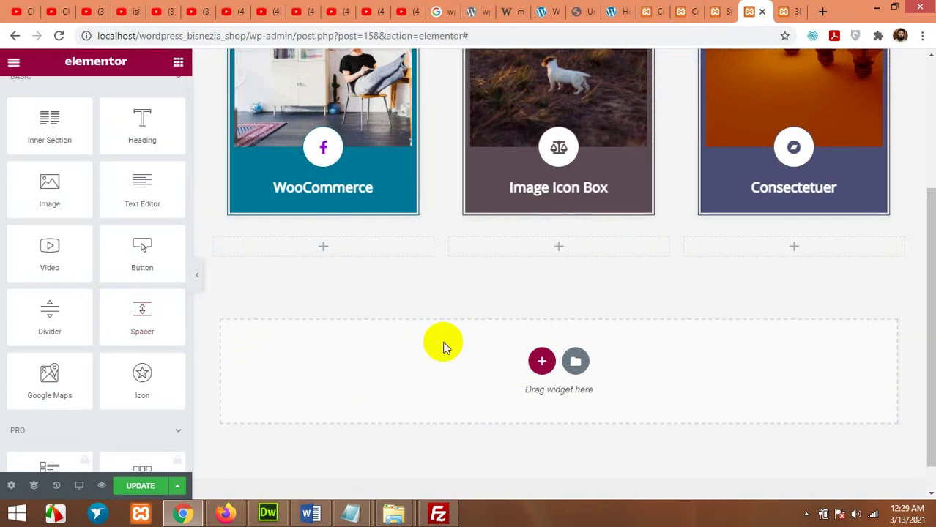
scroll(103, 247, "down", 2)
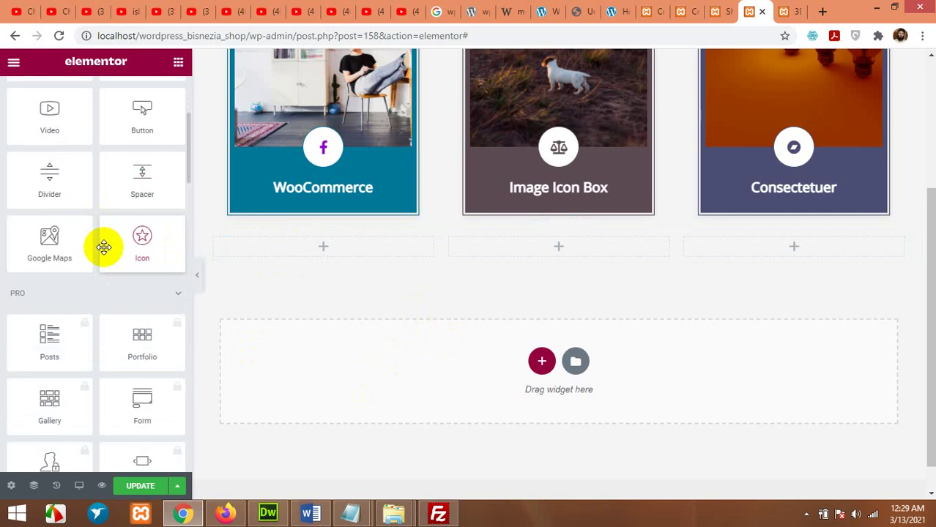
left_click(129, 292)
scroll(125, 289, "down", 2)
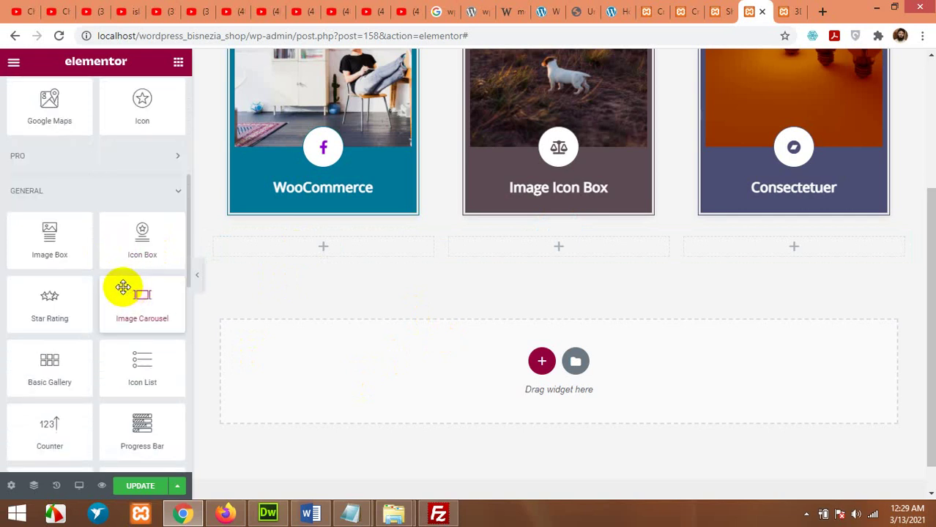
left_click(66, 206)
left_click(66, 206)
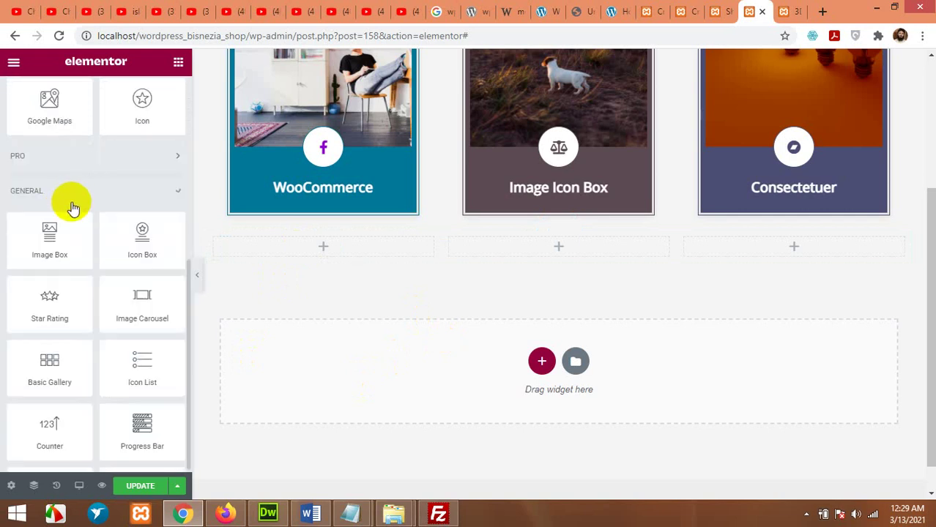
scroll(73, 250, "down", 10)
scroll(73, 253, "up", 2)
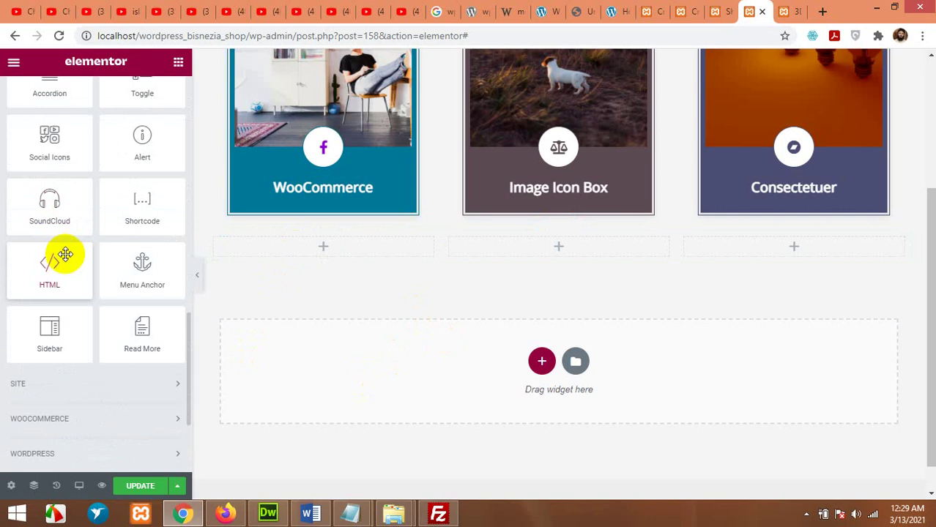
left_click_drag(139, 217, 298, 251)
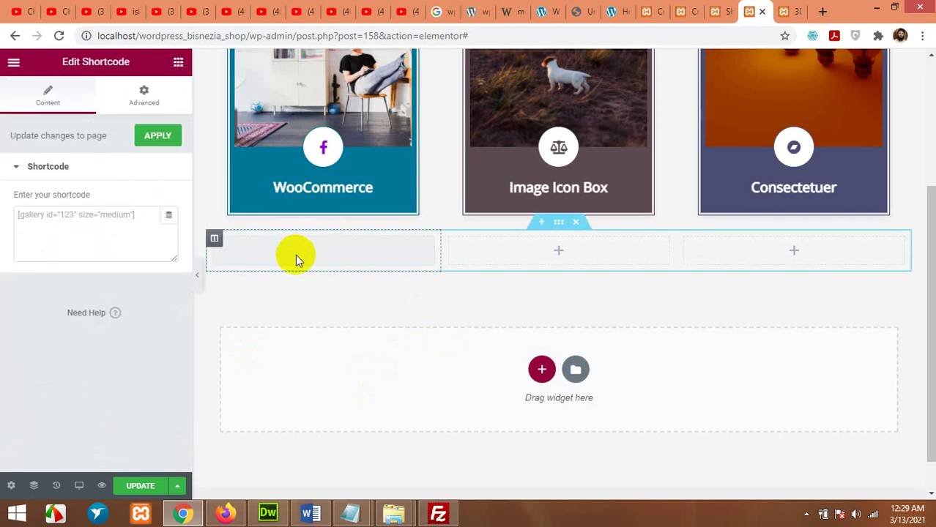
Paste [oxilab_flip_box id="5"] into the Shortcode widget, apply it and update the page
left_click(109, 221)
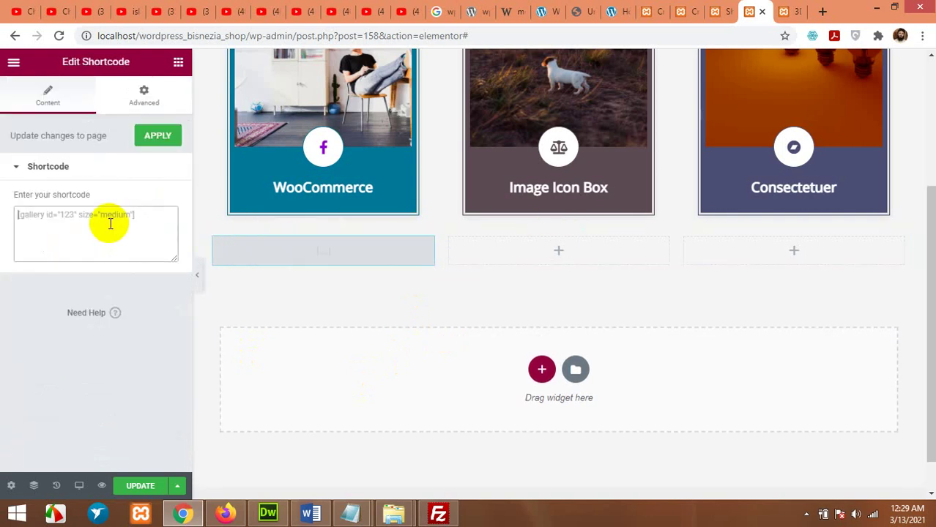
right_click(104, 223)
left_click(137, 306)
left_click(157, 136)
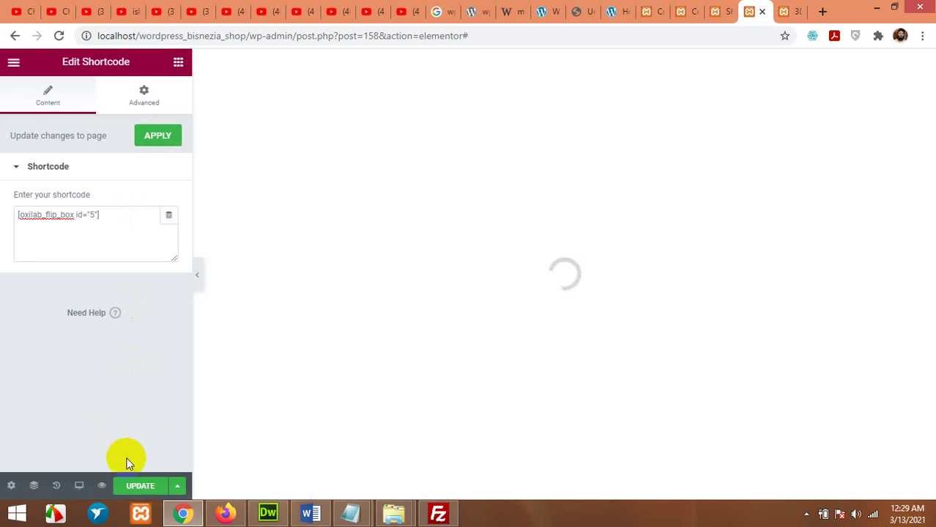
left_click(140, 485)
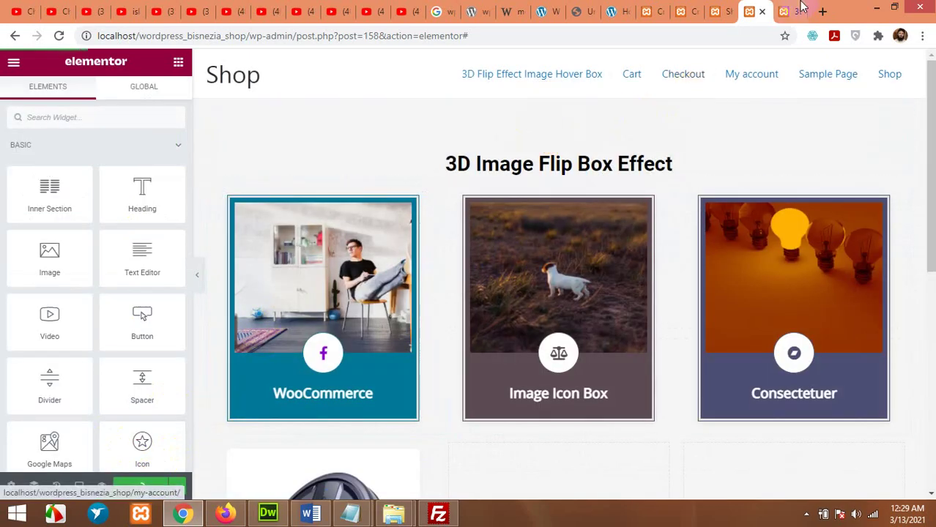
Reload the published 3D Image Flip Box Effect page and examine the robot vacuum flip box below the existing row
left_click(102, 486)
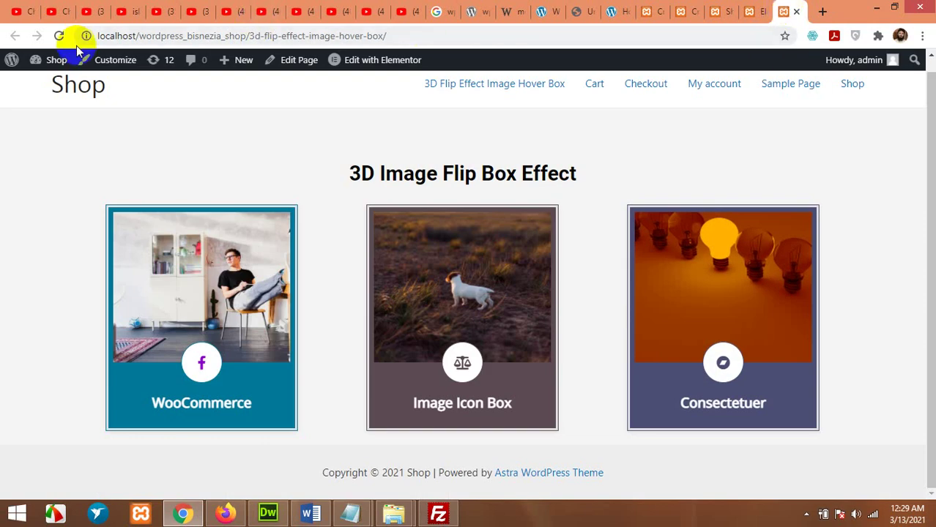
left_click(59, 37)
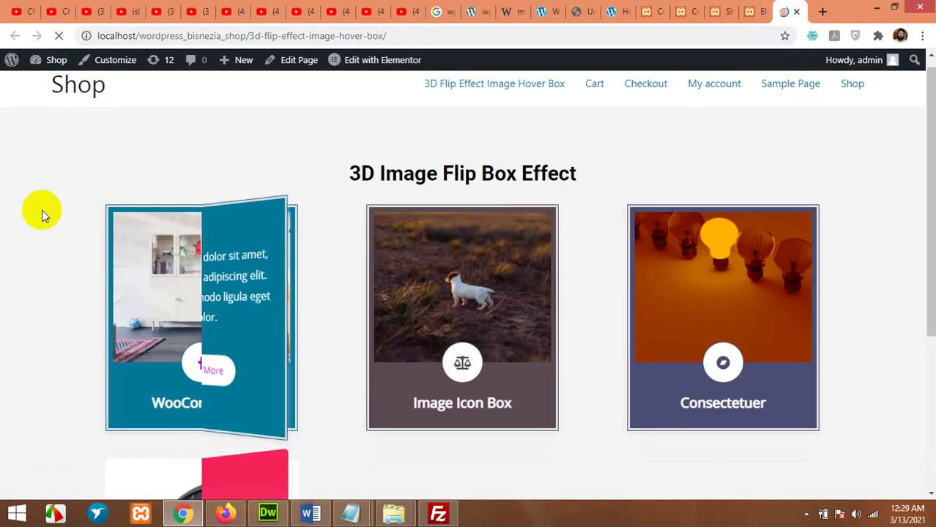
scroll(34, 213, "down", 1)
scroll(35, 214, "down", 3)
mouse_move(169, 313)
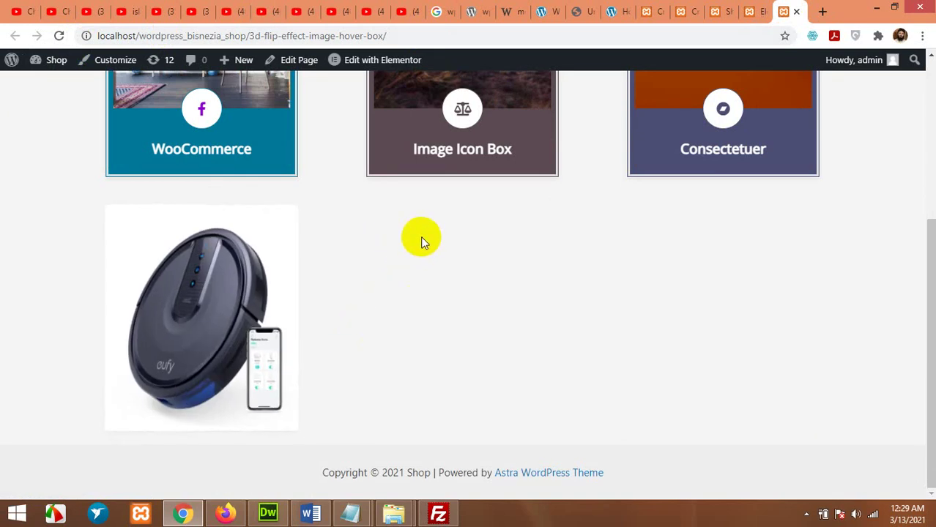
Return to the Flipbox admin page and browse the style templates for creating a new flip box, down to Style 4
left_click(654, 11)
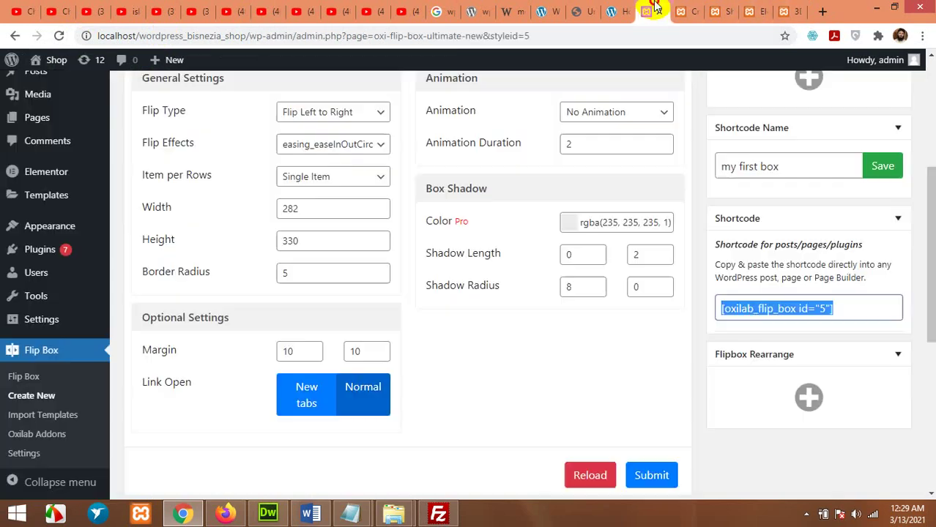
scroll(389, 219, "up", 4)
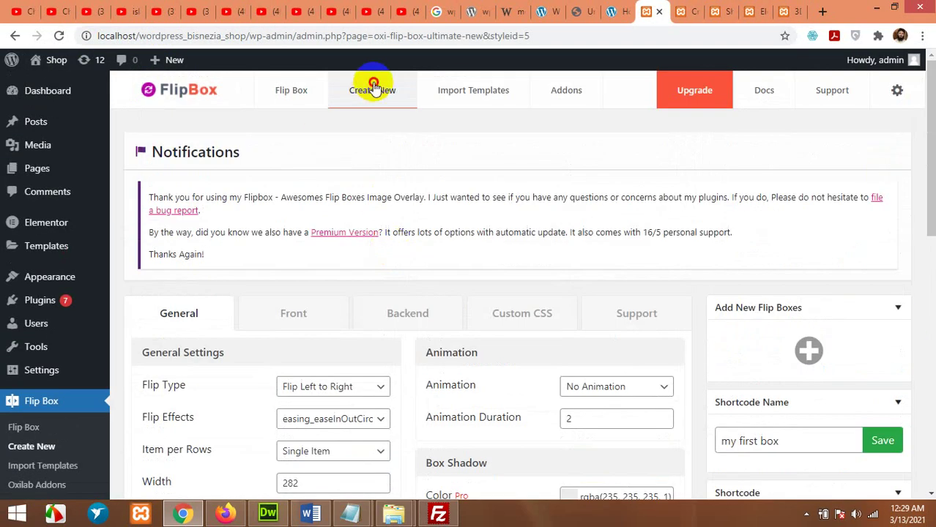
left_click(374, 86)
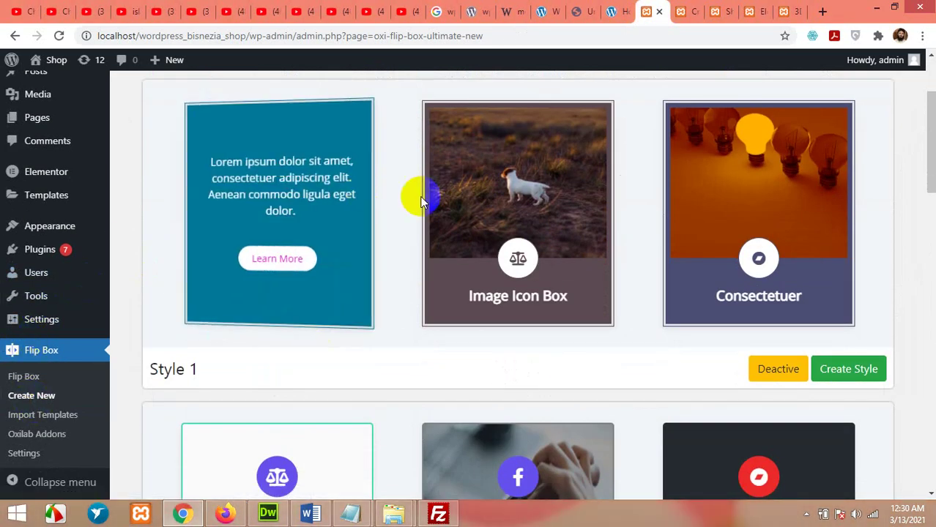
scroll(424, 268, "down", 4)
scroll(403, 291, "down", 7)
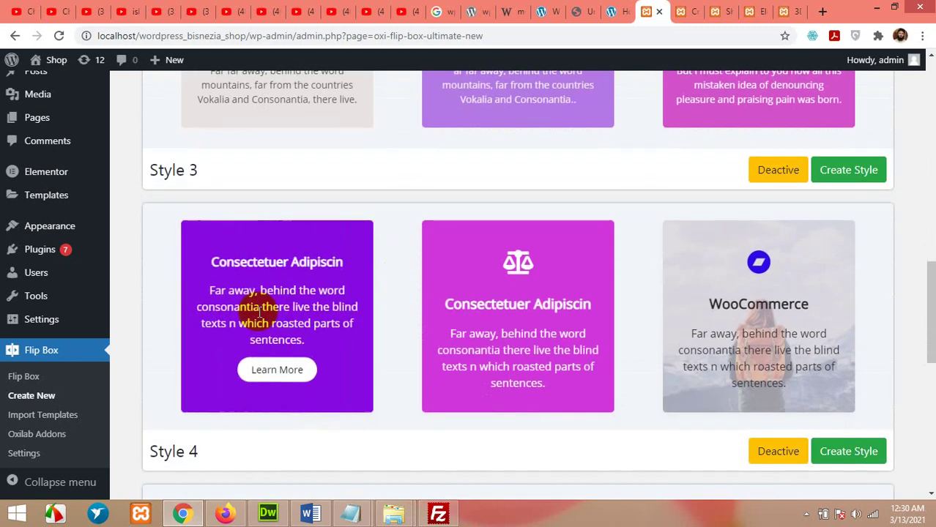
Create a new flip box from Style 4 with the 1st layout, named "my second box"
left_click(842, 448)
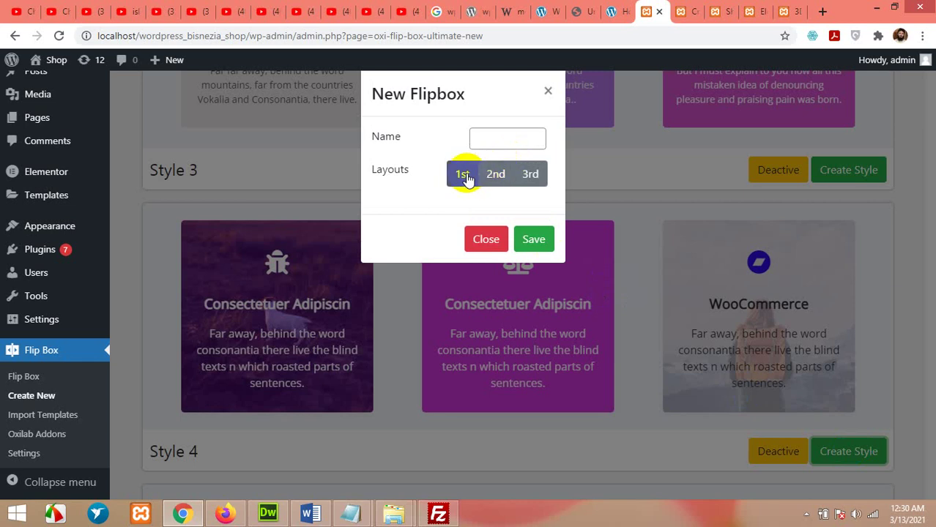
left_click(499, 138)
type("my")
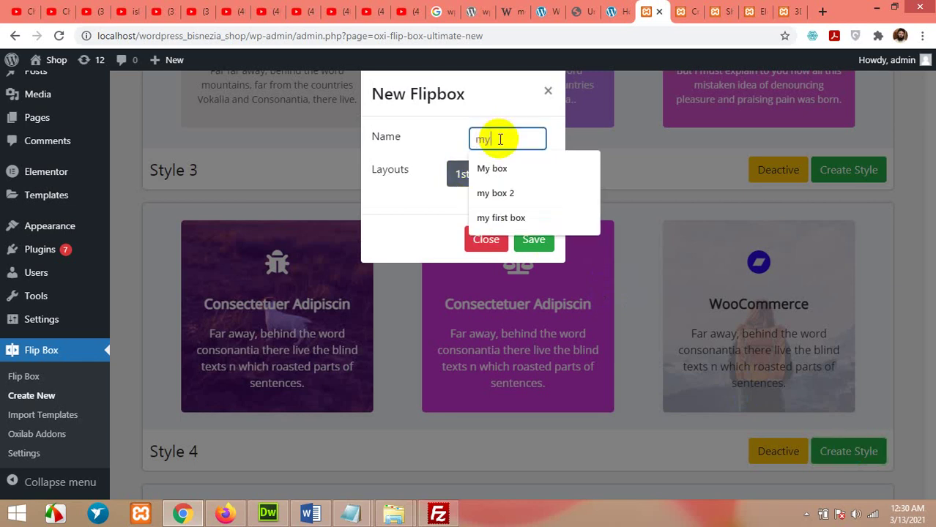
type(" b")
key("BackSpace")
type("second box")
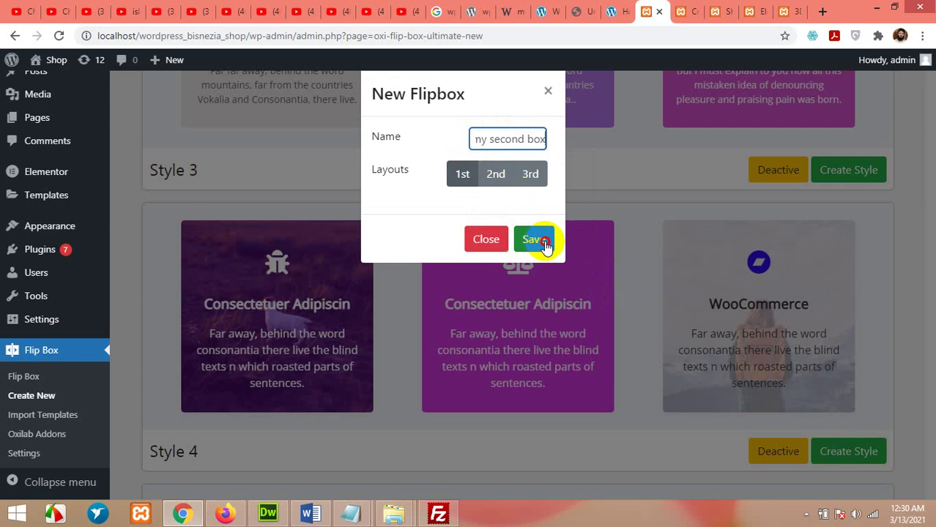
left_click(543, 244)
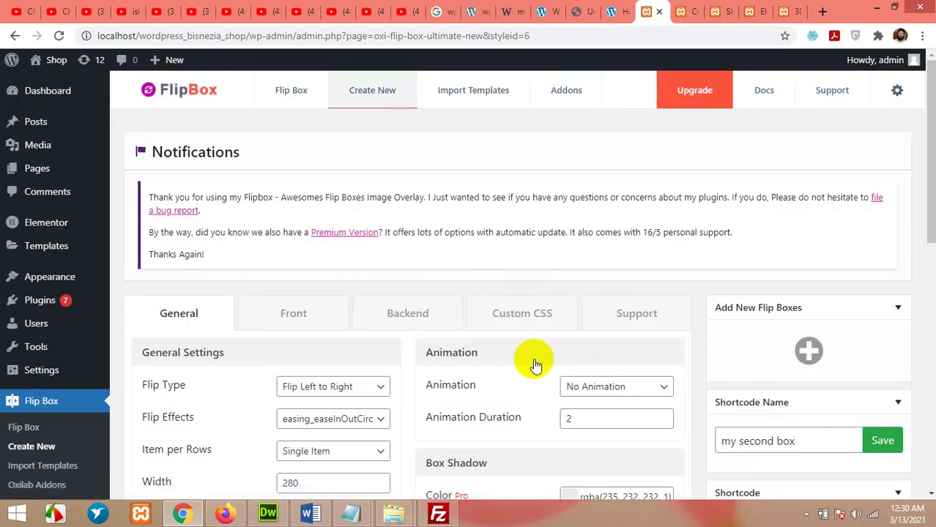
Check the new flip box's preview, save its shortcode name and copy the post/page shortcode [oxilab_flip_box id="6"]
scroll(535, 365, "down", 8)
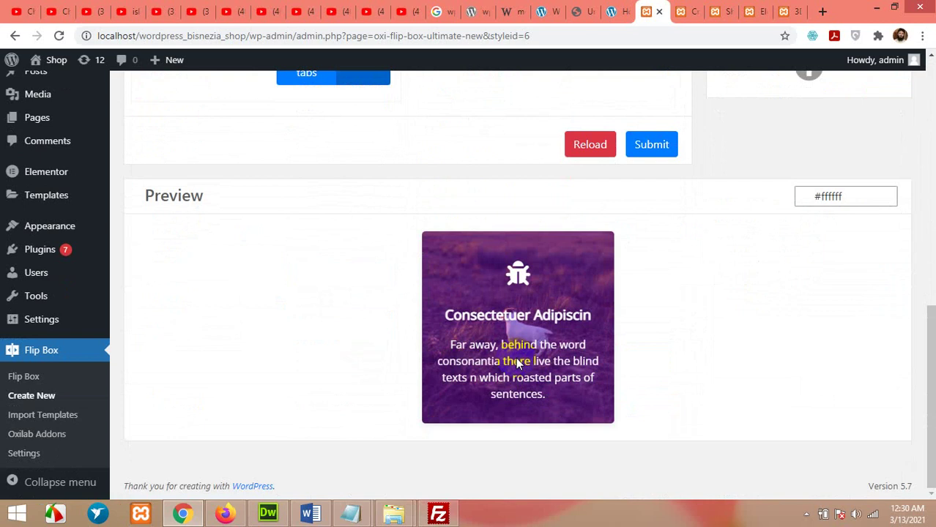
scroll(516, 357, "up", 6)
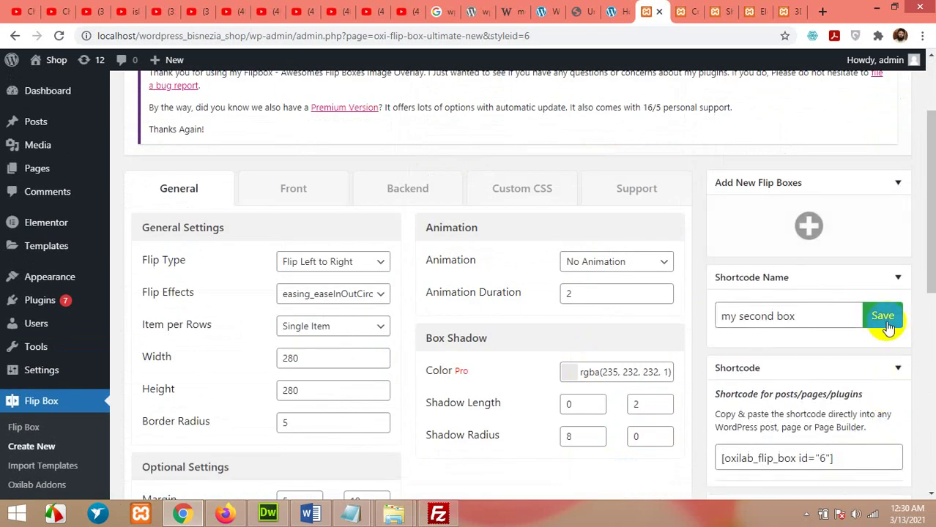
left_click(881, 315)
scroll(681, 330, "down", 1)
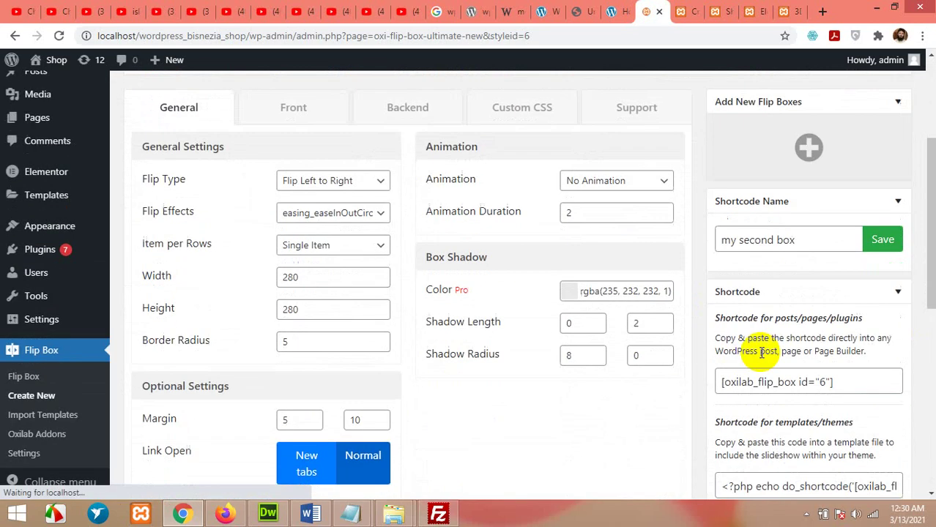
left_click_drag(852, 376, 711, 380)
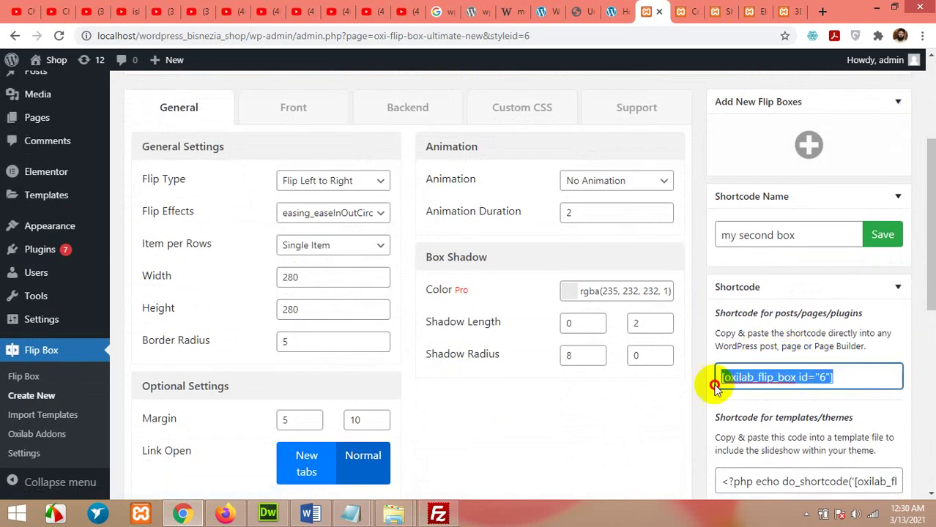
right_click(738, 379)
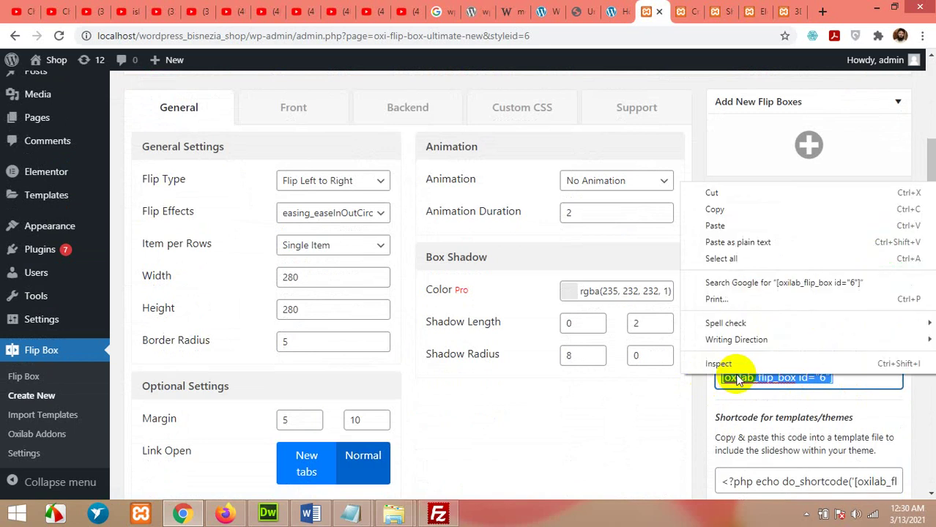
left_click(714, 209)
Switch to the Elementor editor and place a Shortcode widget in the empty middle column beside the robot vacuum flip box
left_click(719, 11)
left_click(750, 11)
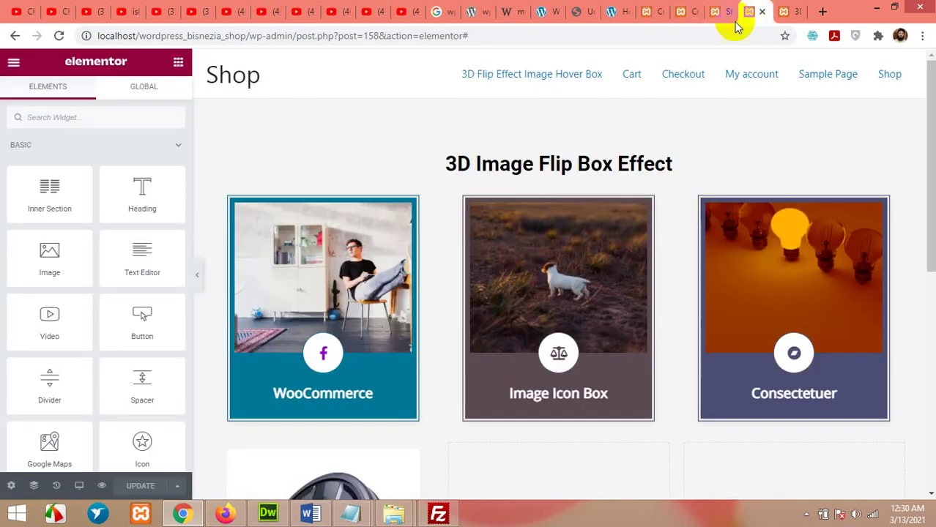
scroll(541, 323, "down", 3)
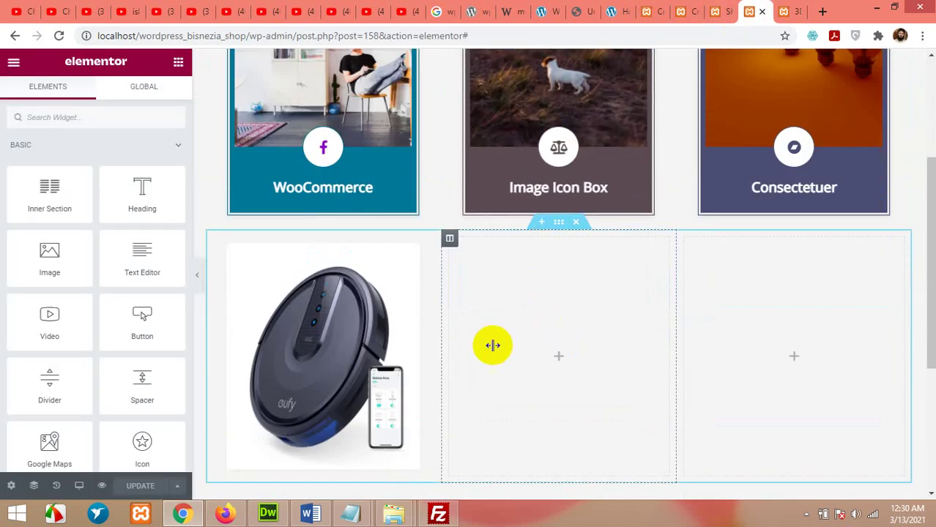
scroll(74, 289, "down", 5)
scroll(77, 291, "down", 5)
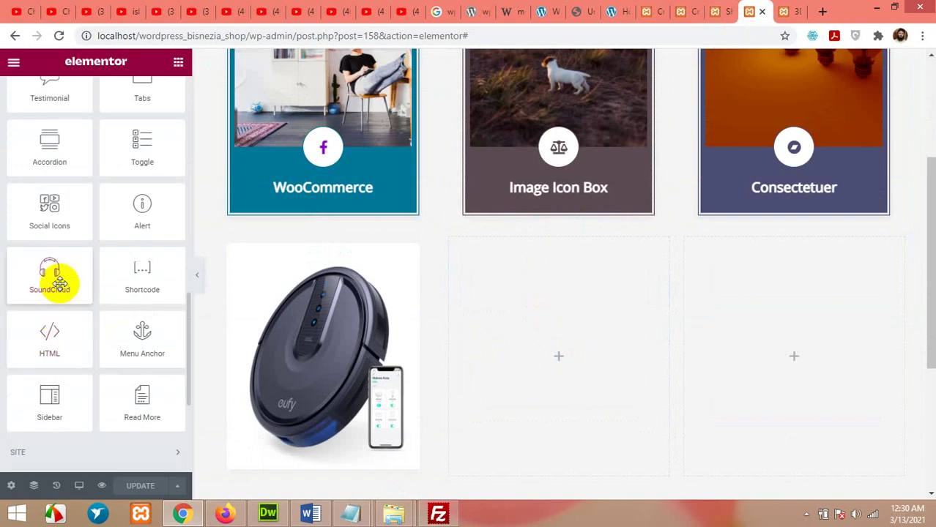
left_click_drag(145, 277, 516, 358)
Paste [oxilab_flip_box id="6"] into the middle column's Shortcode widget, apply it and update the page
right_click(98, 235)
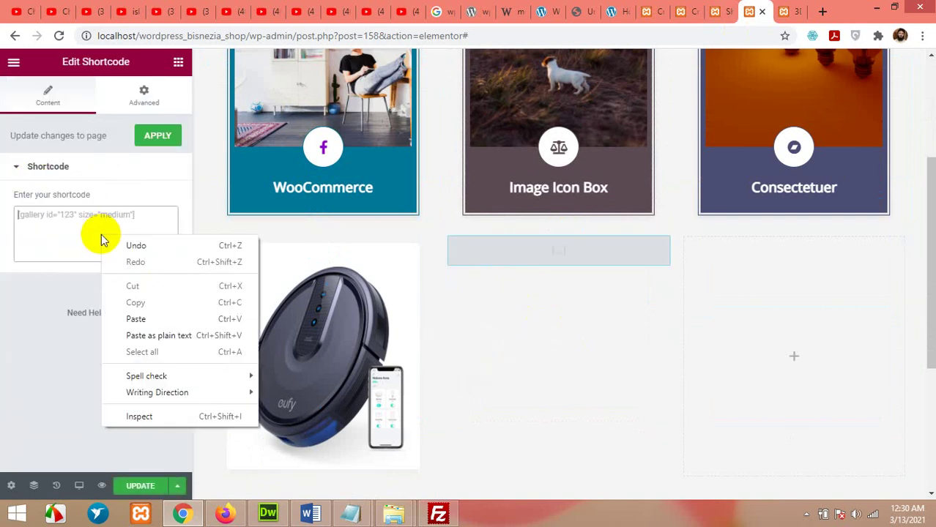
left_click(132, 315)
left_click(153, 139)
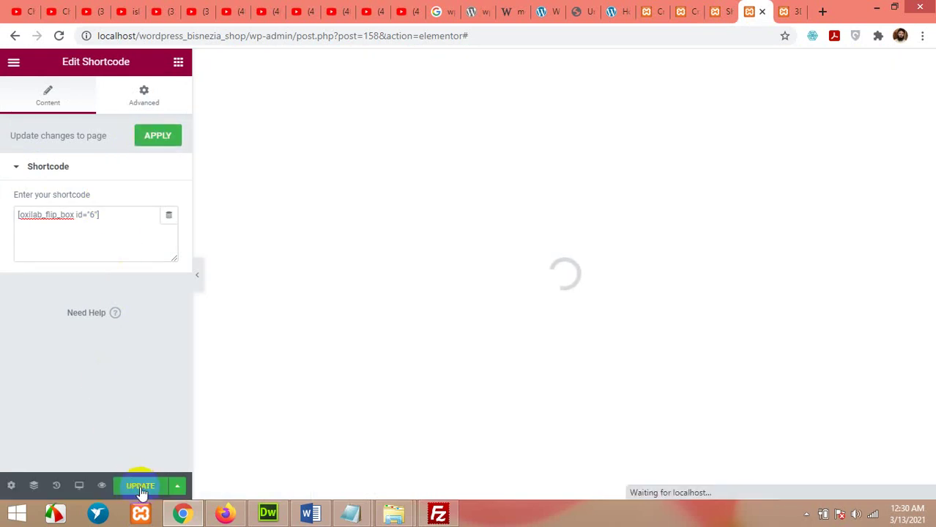
left_click(140, 487)
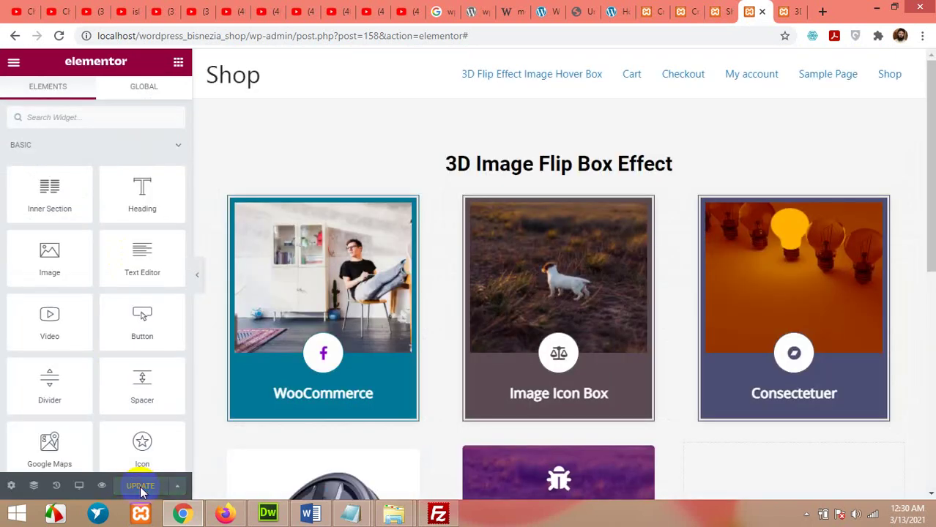
Reload the published 3D Image Flip Box Effect page and examine the flip effects of the robot vacuum and Consectetuer Adipiscin boxes
left_click(780, 11)
left_click(60, 36)
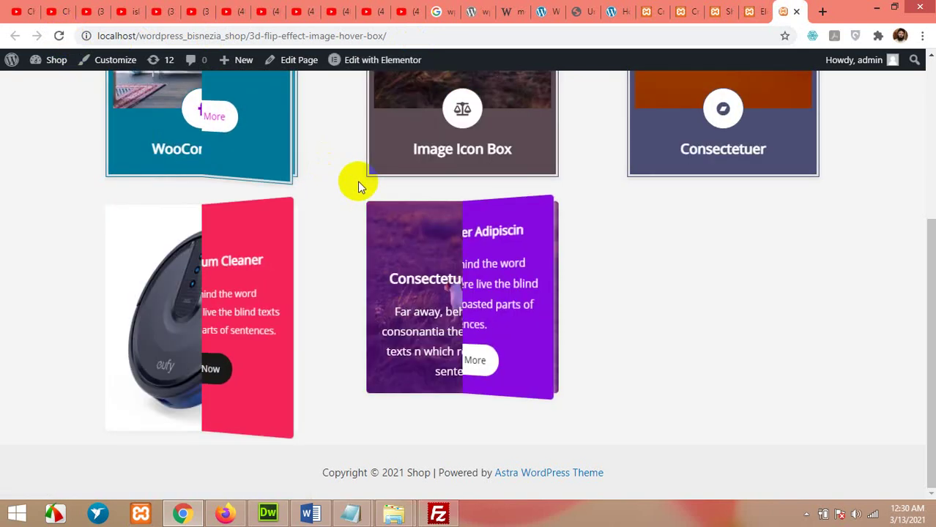
mouse_move(396, 230)
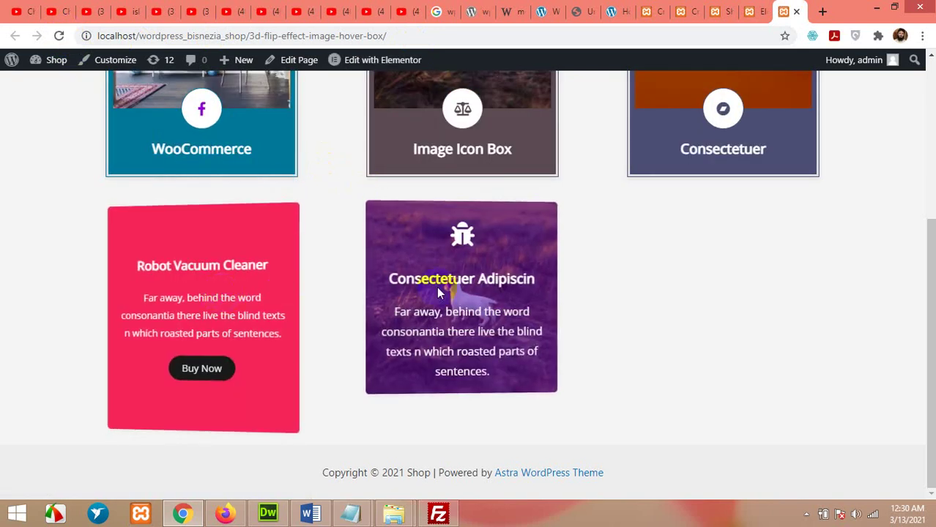
mouse_move(195, 303)
mouse_move(407, 303)
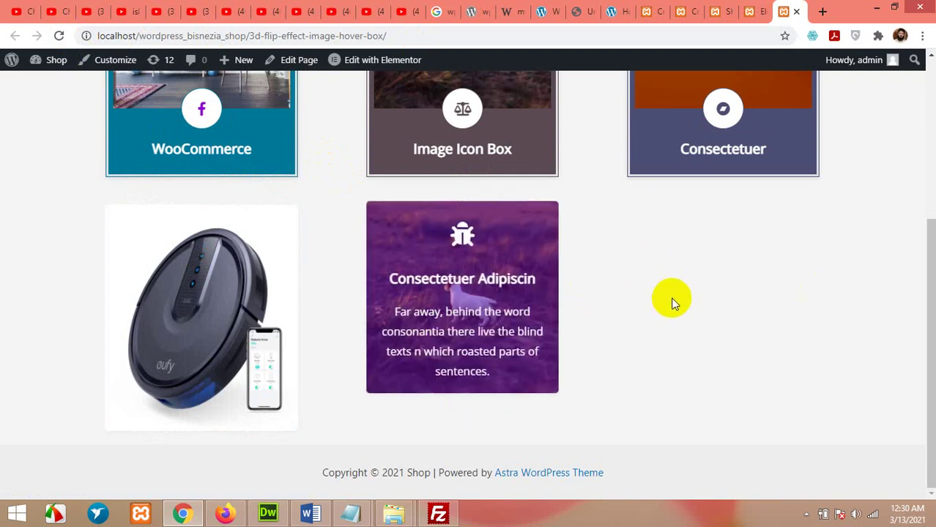
scroll(655, 296, "up", 2)
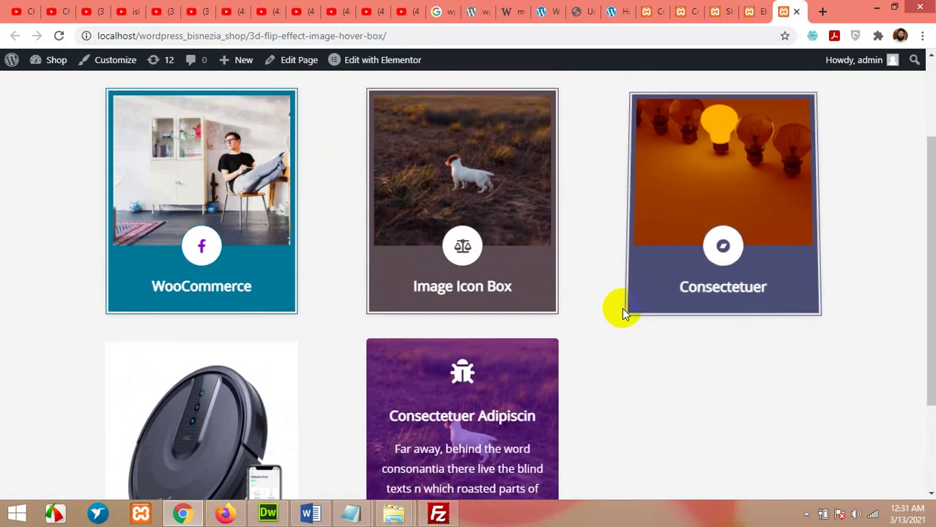
scroll(593, 269, "up", 2)
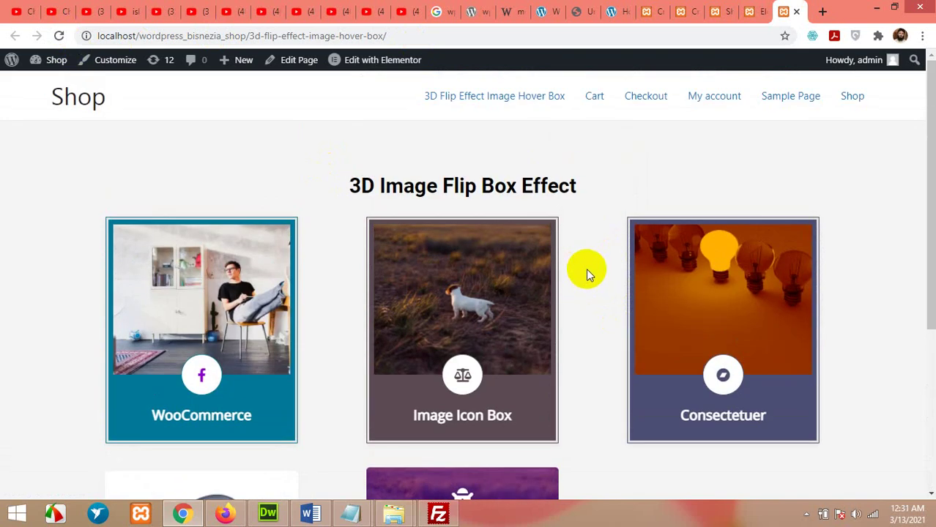